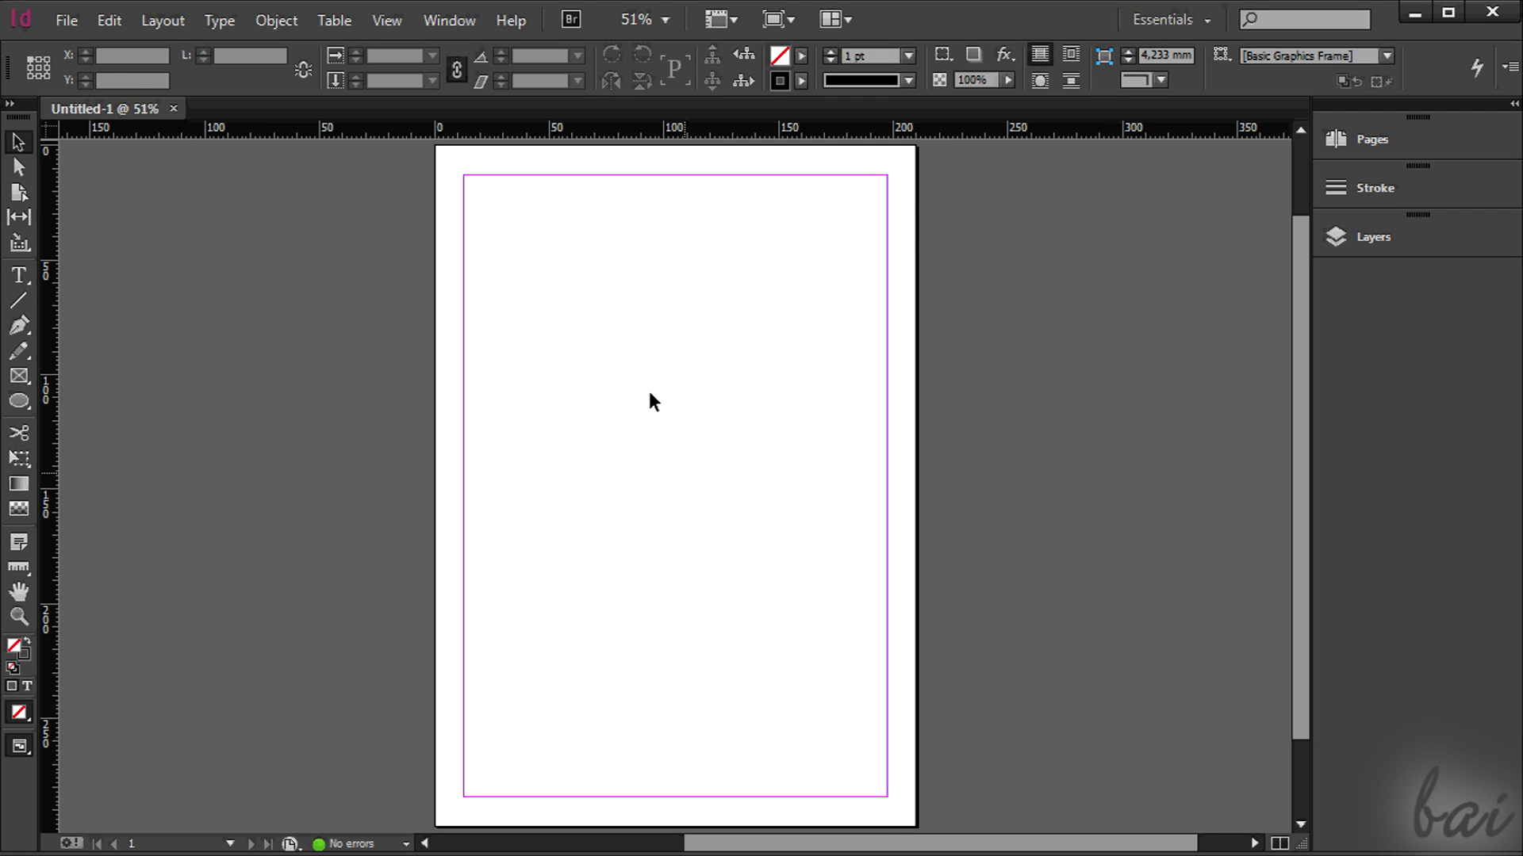
# - Zoom the page view from 51% to 100% around the top-left margin area
pyautogui.scroll(3, 648, 392)
pyautogui.scroll(3, 632, 414)
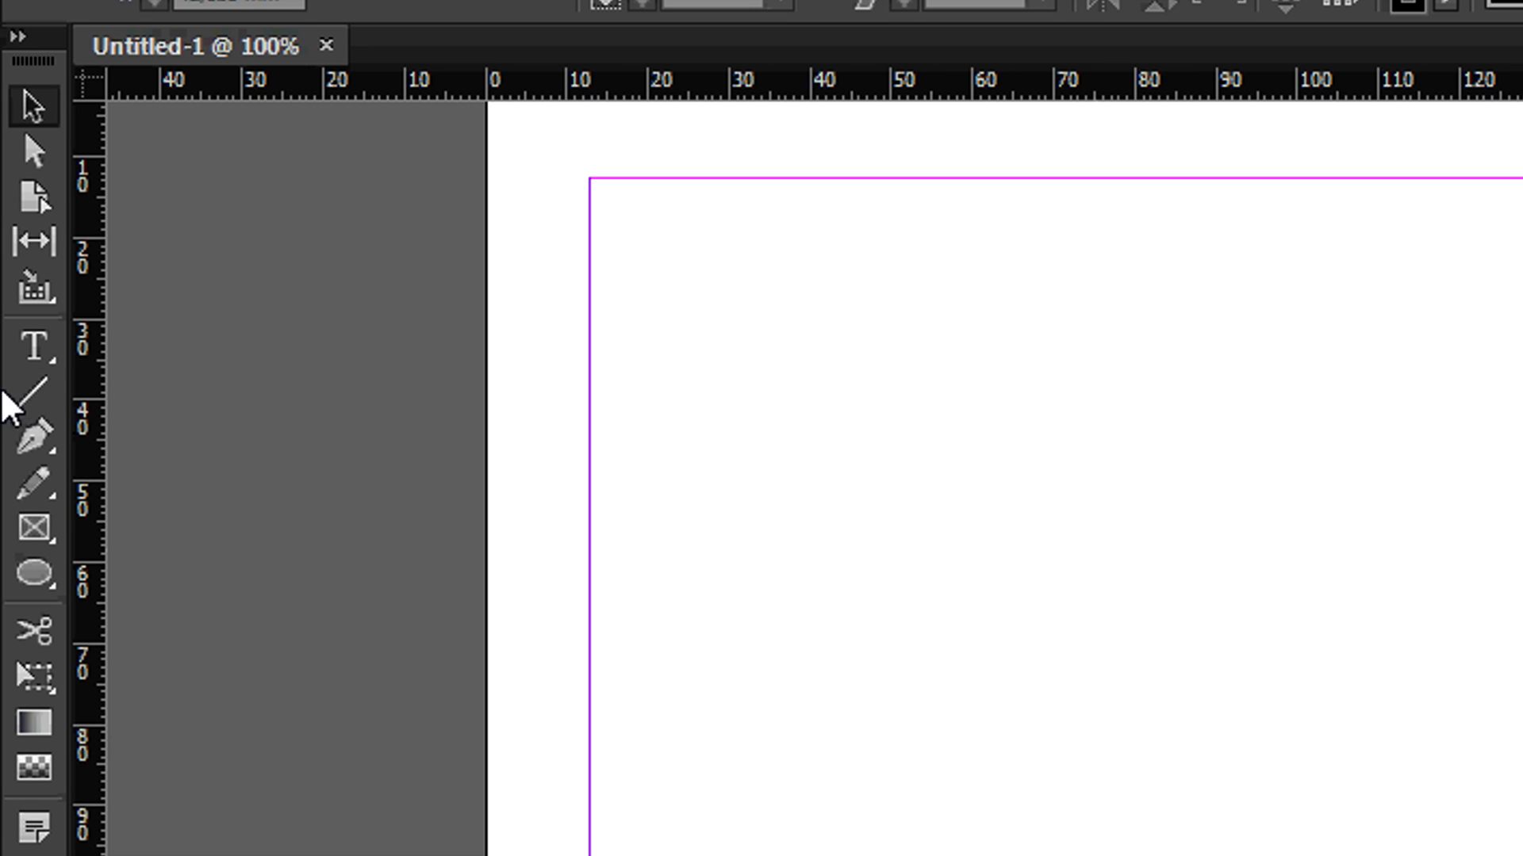
# - Draw a straight line across the page, then drag out a text frame near the top
pyautogui.click(37, 395)
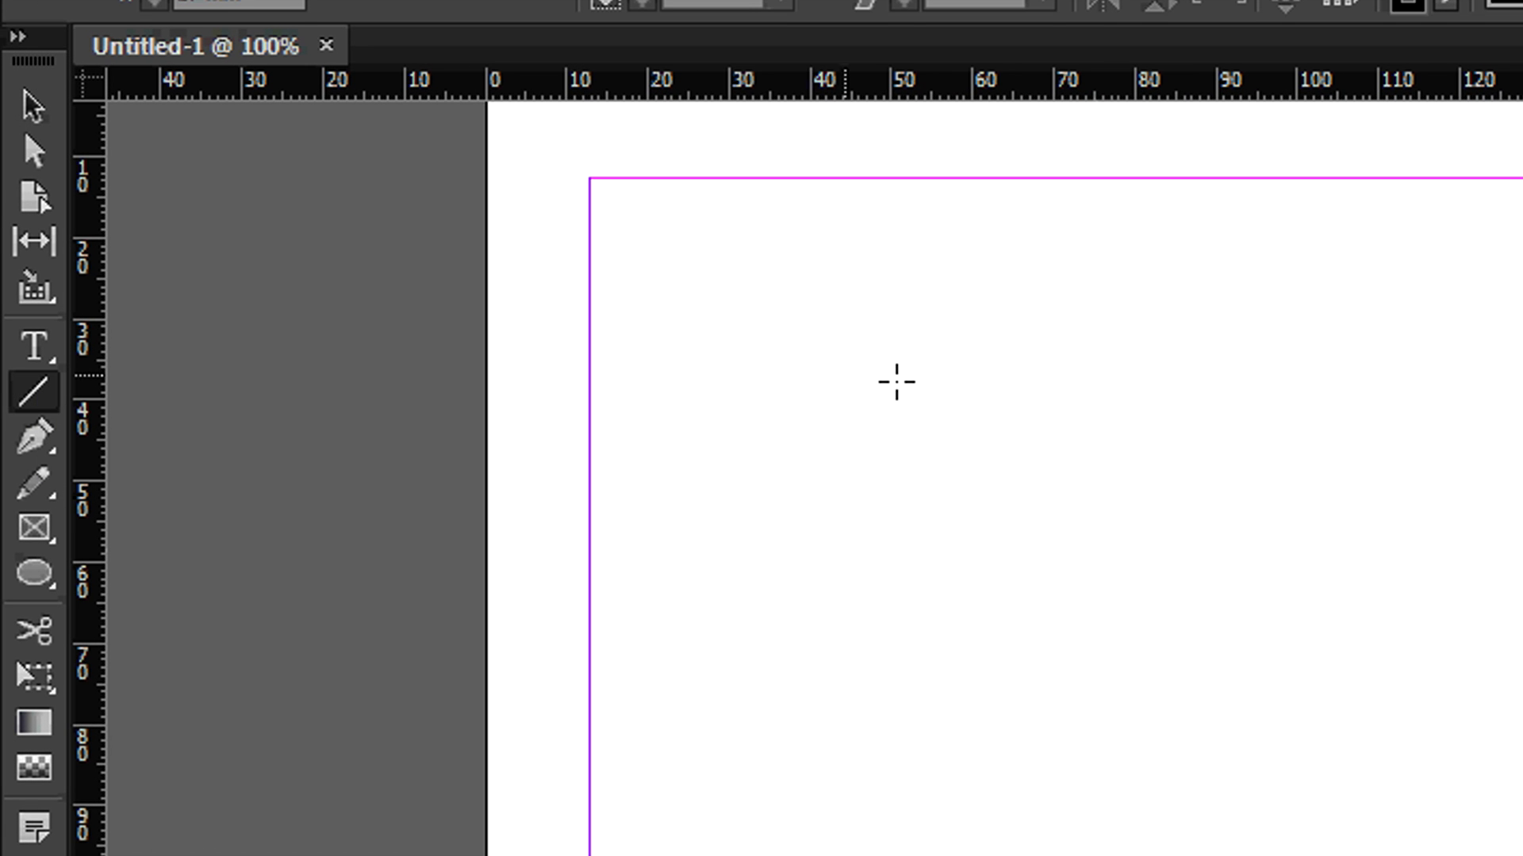
pyautogui.moveTo(877, 380); pyautogui.dragTo(1305, 564)
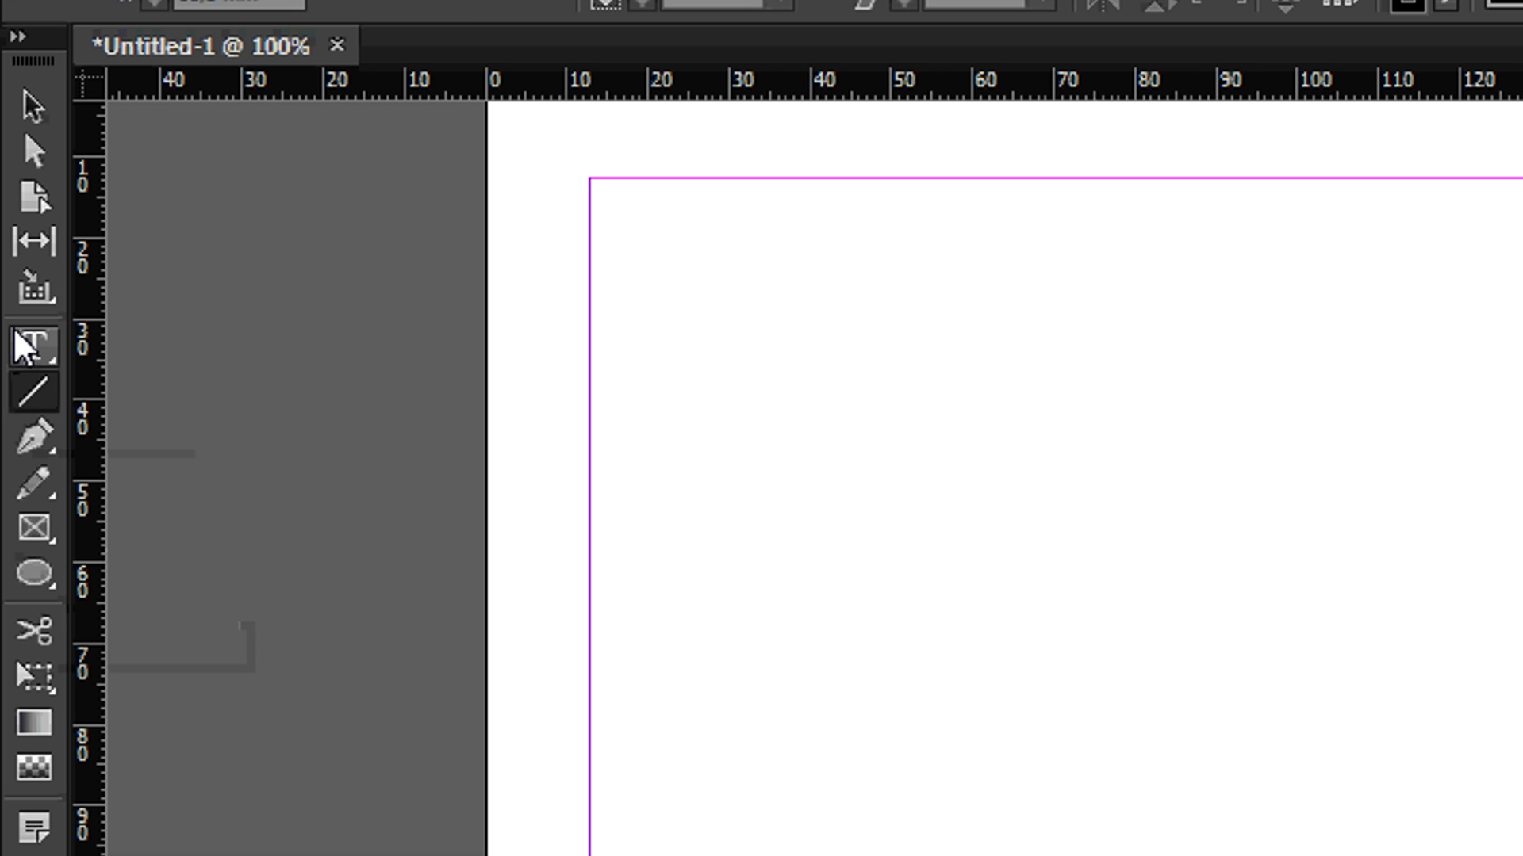
pyautogui.click(23, 349)
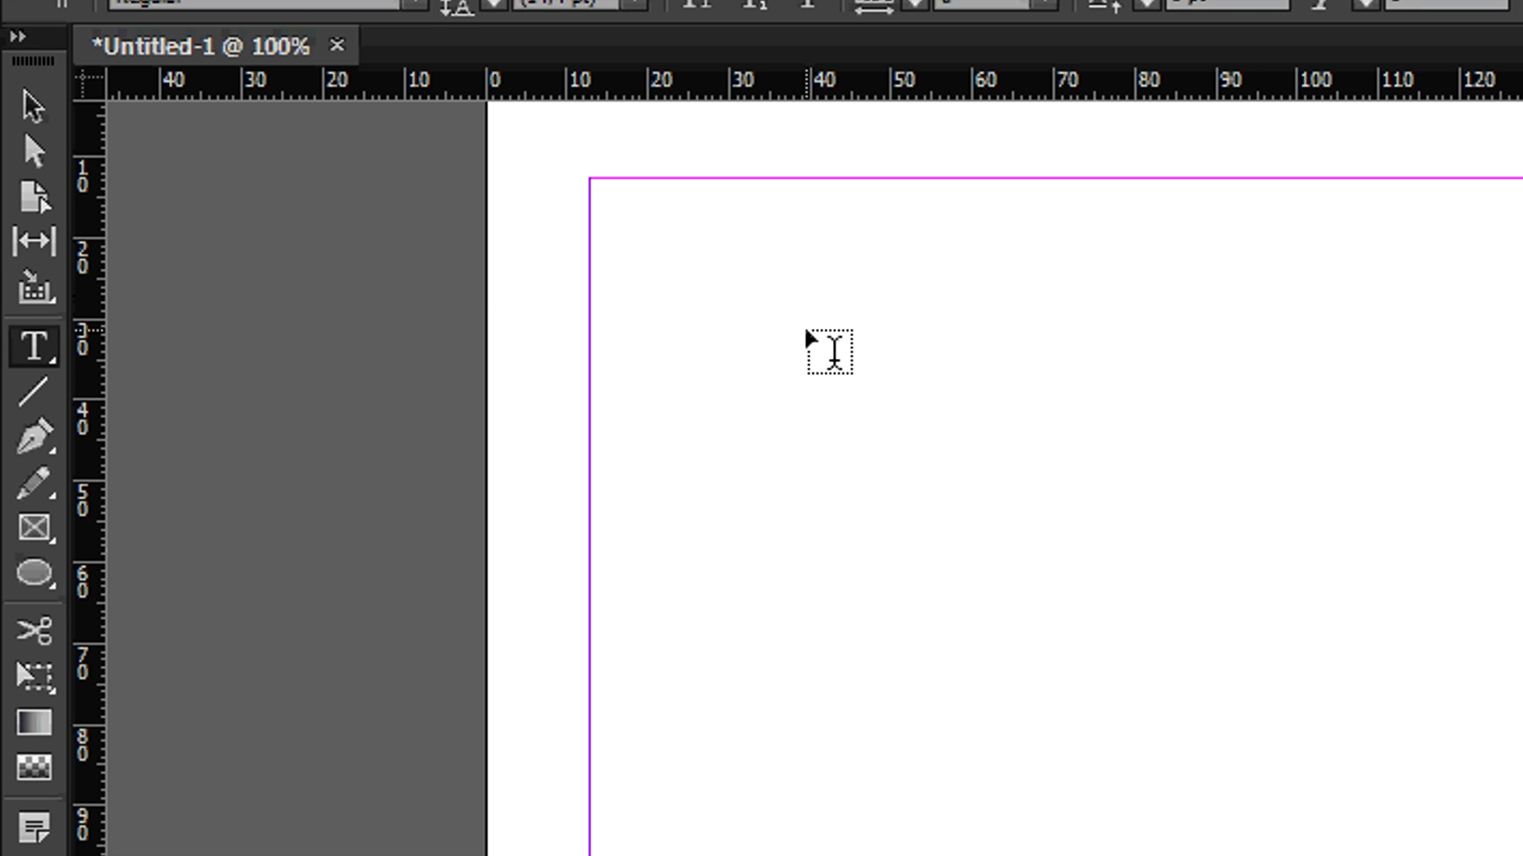
pyautogui.moveTo(804, 328); pyautogui.dragTo(1243, 741)
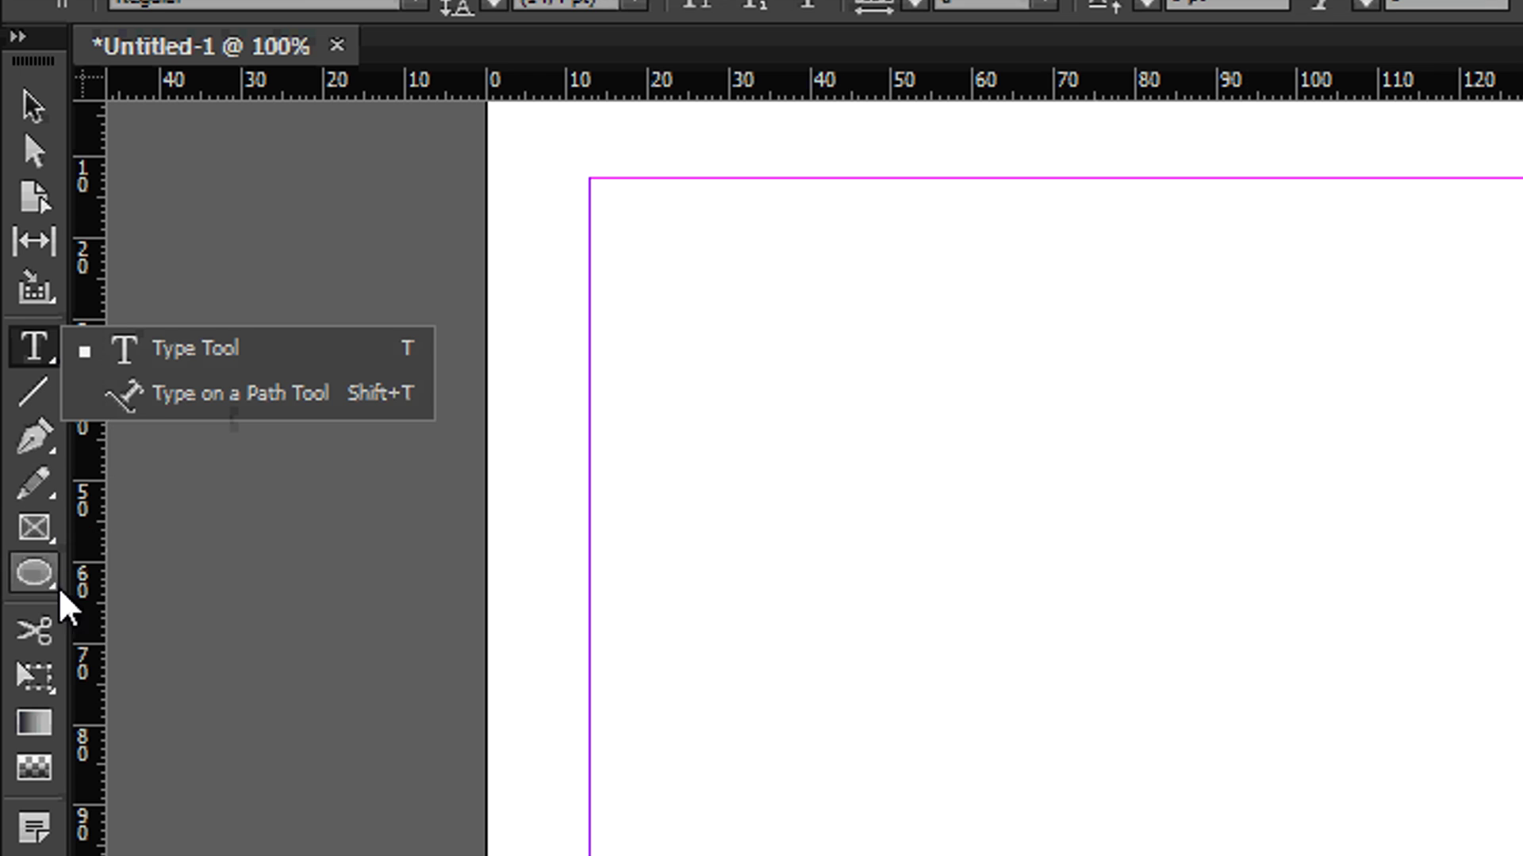
# - Draw an ellipse on the page and enlarge it toward the lower right
pyautogui.click(46, 574)
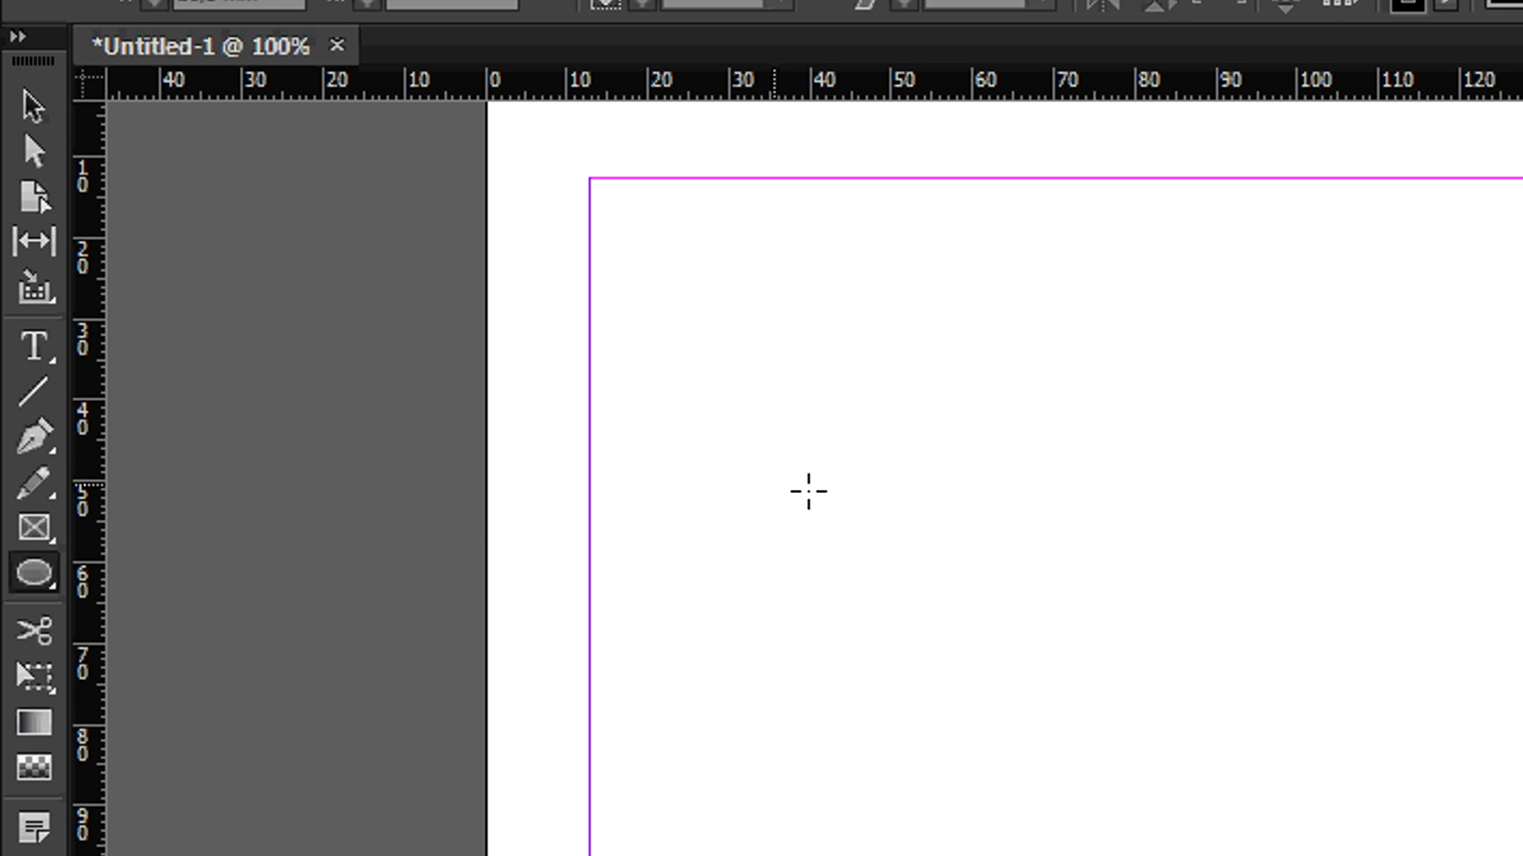
pyautogui.moveTo(788, 349); pyautogui.dragTo(1192, 571)
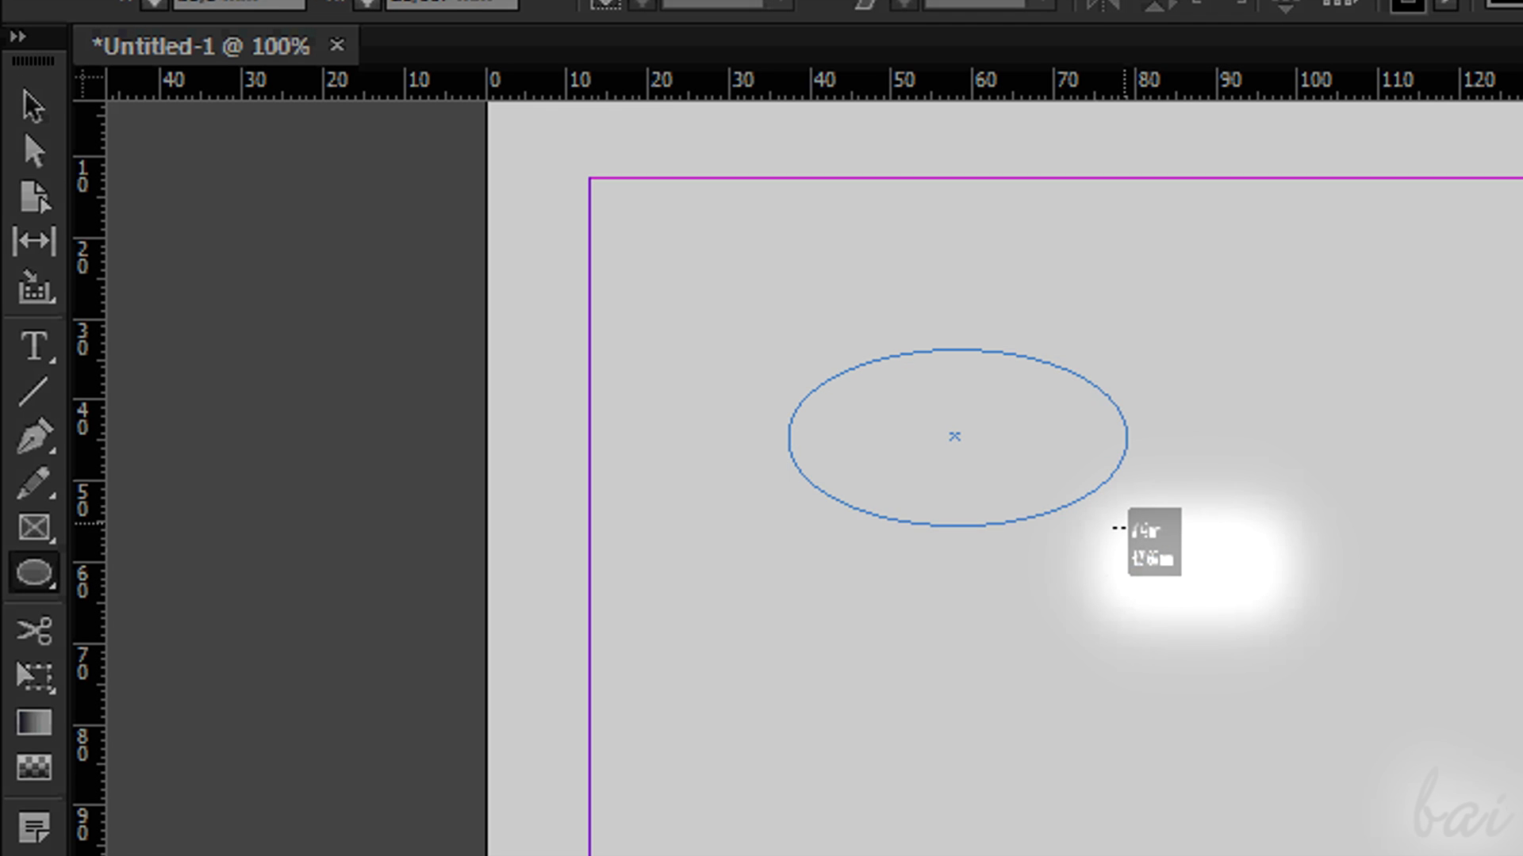
pyautogui.moveTo(1128, 526); pyautogui.dragTo(1267, 596)
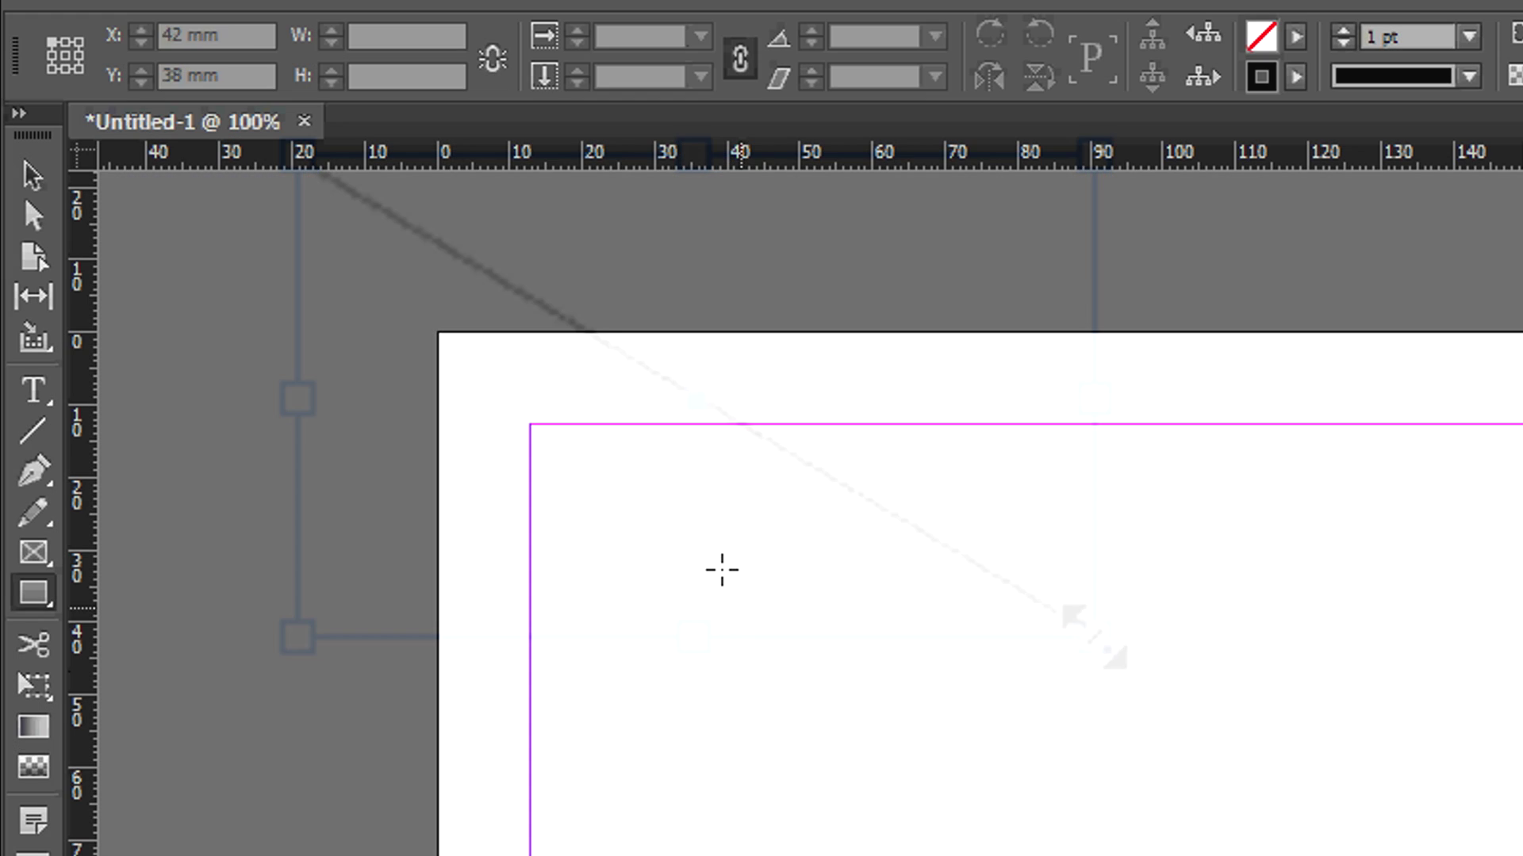
# - Draw a rectangle frame of about 60.667 × 34.5 mm near the page's top-left
pyautogui.moveTo(714, 557); pyautogui.dragTo(1156, 808)
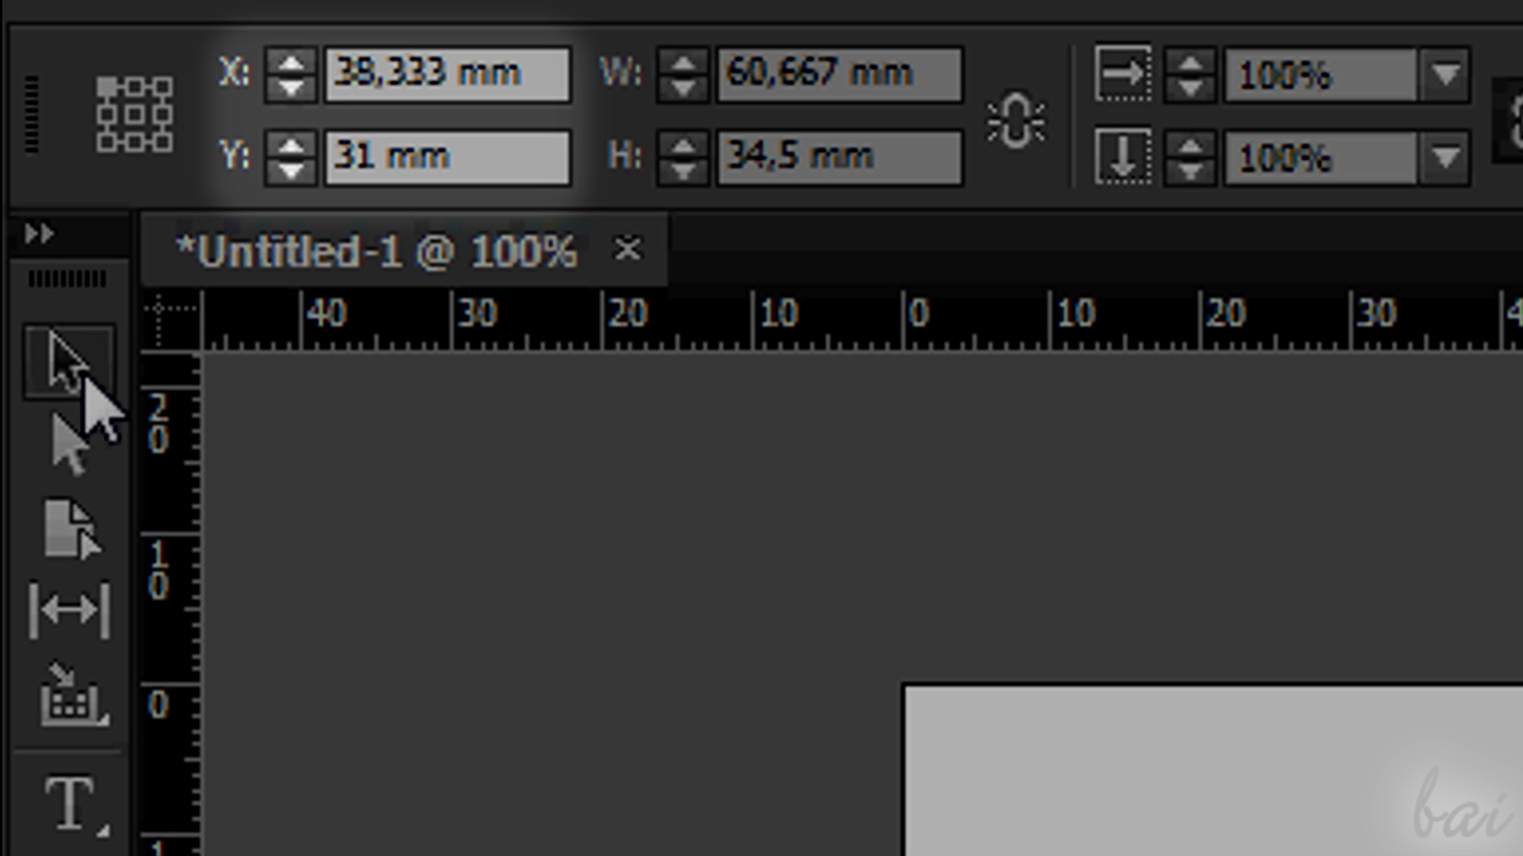
pyautogui.click(84, 378)
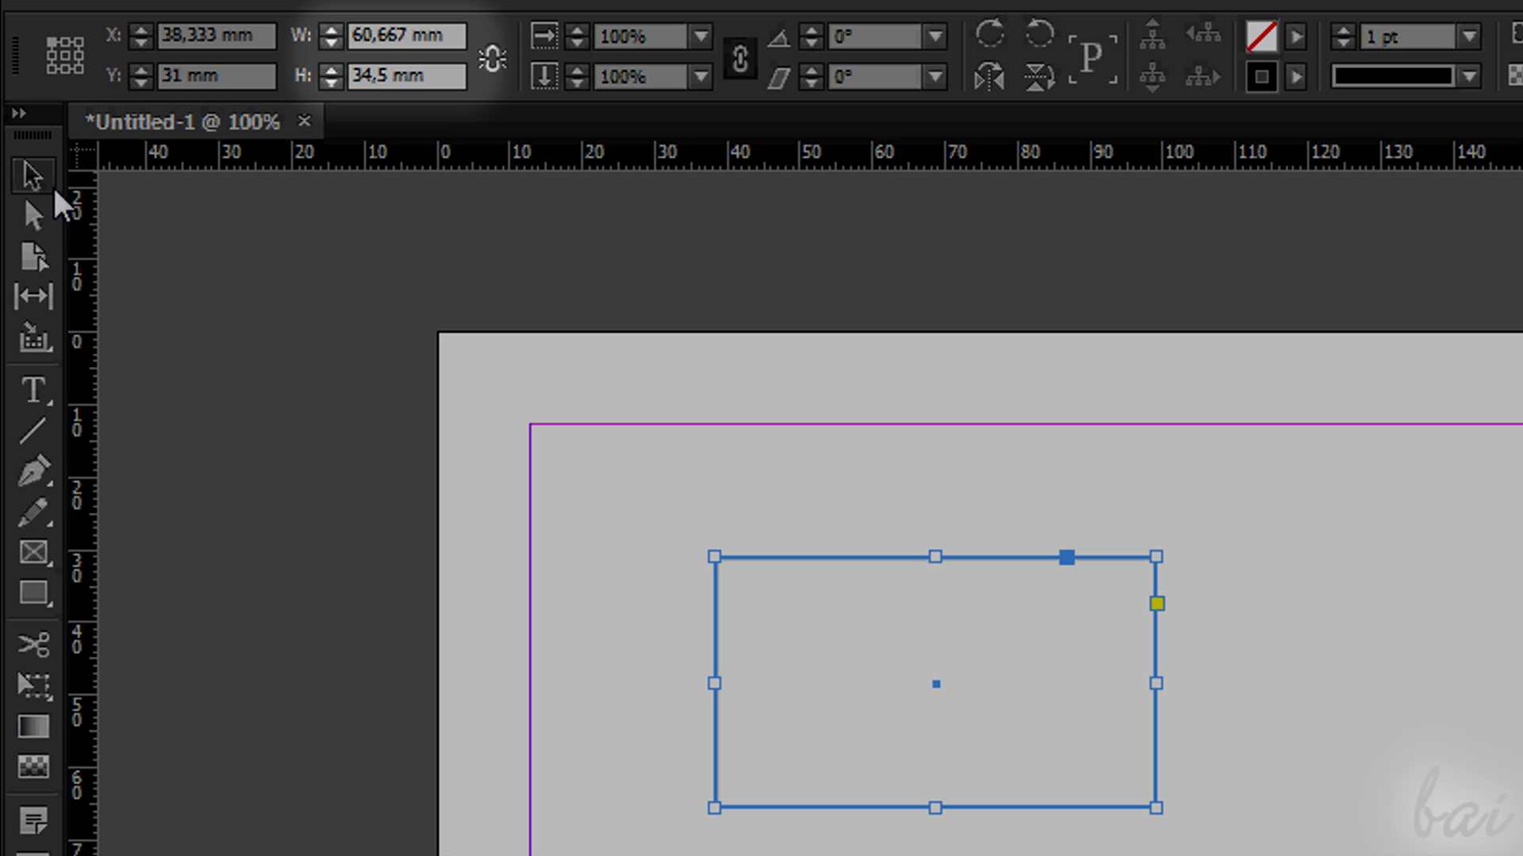
# - Enlarge the frame by dragging its edges, rotate it and return it to 0°, then slant it slightly
pyautogui.moveTo(940, 552); pyautogui.dragTo(934, 511)
pyautogui.moveTo(1152, 680); pyautogui.dragTo(1277, 659)
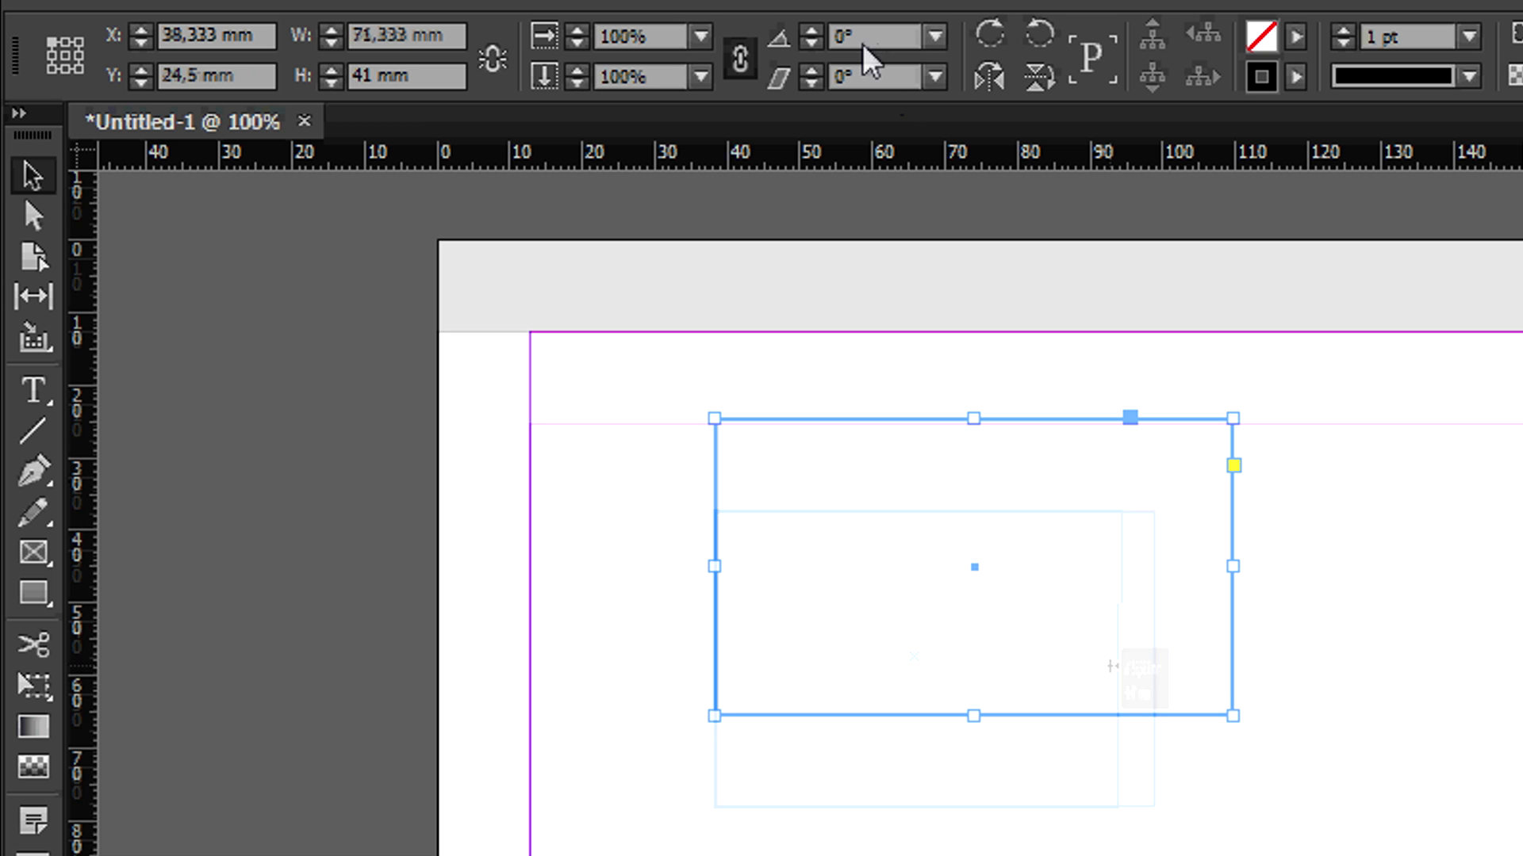
pyautogui.click(810, 31)
pyautogui.click(810, 32)
pyautogui.click(810, 32)
pyautogui.click(811, 32)
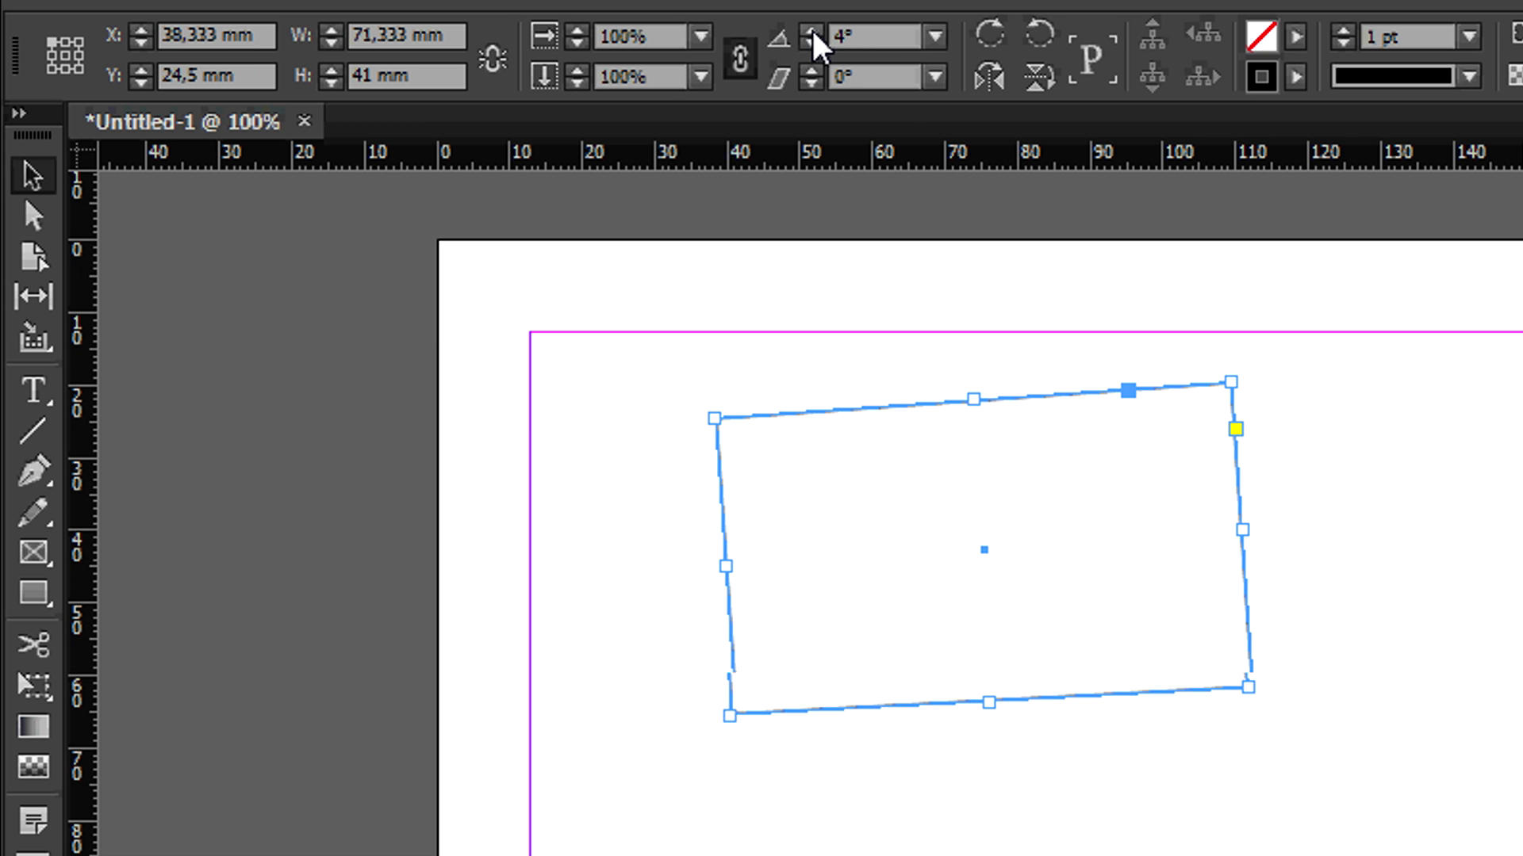
pyautogui.click(810, 32)
pyautogui.click(814, 46)
pyautogui.click(813, 46)
pyautogui.click(814, 46)
pyautogui.click(813, 46)
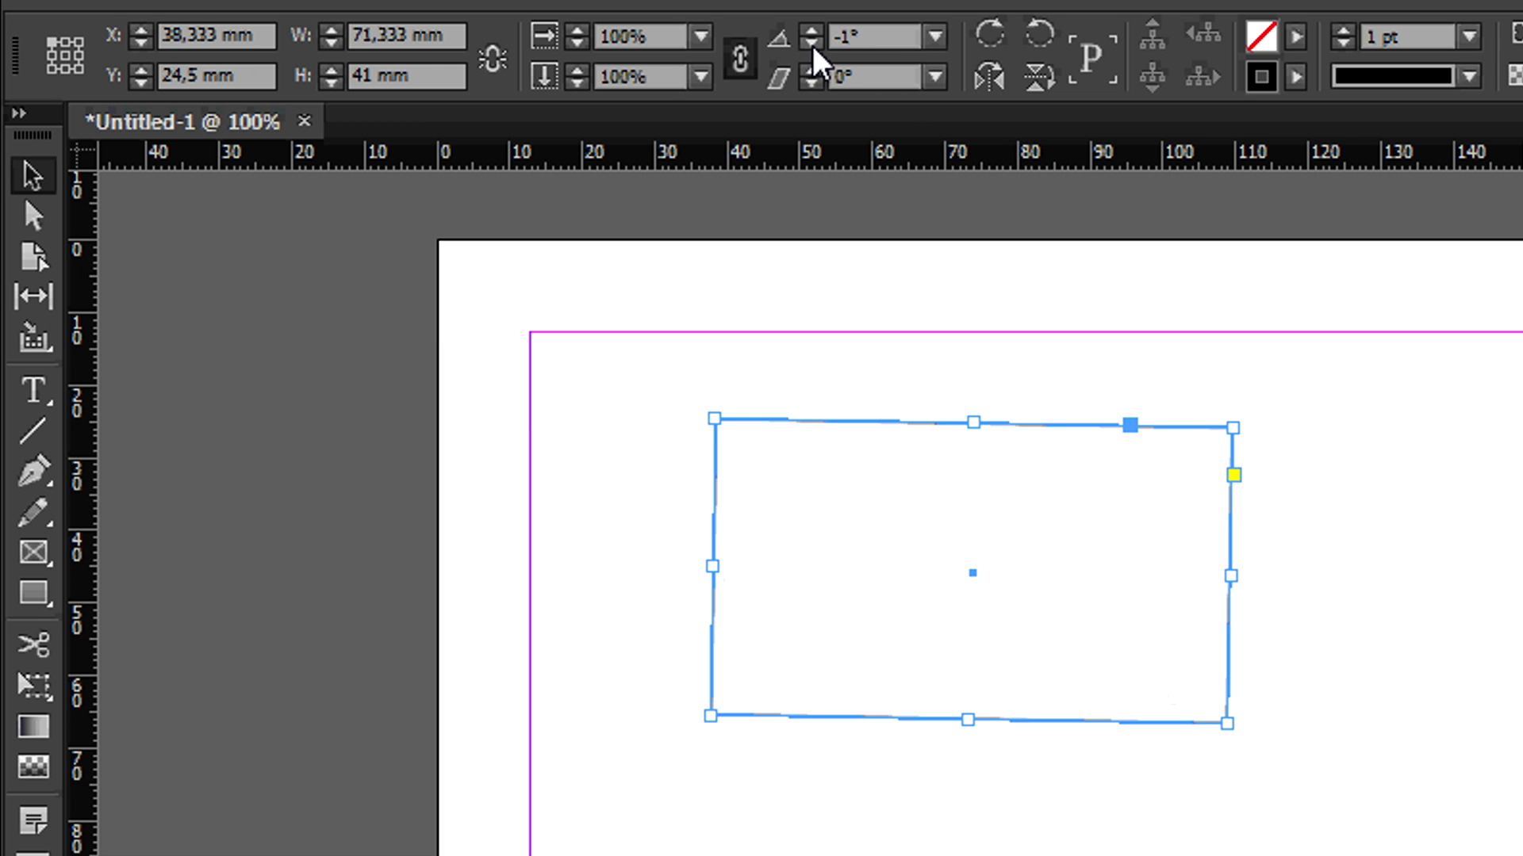
pyautogui.click(813, 46)
pyautogui.click(815, 69)
pyautogui.click(815, 70)
pyautogui.click(815, 70)
pyautogui.click(815, 70)
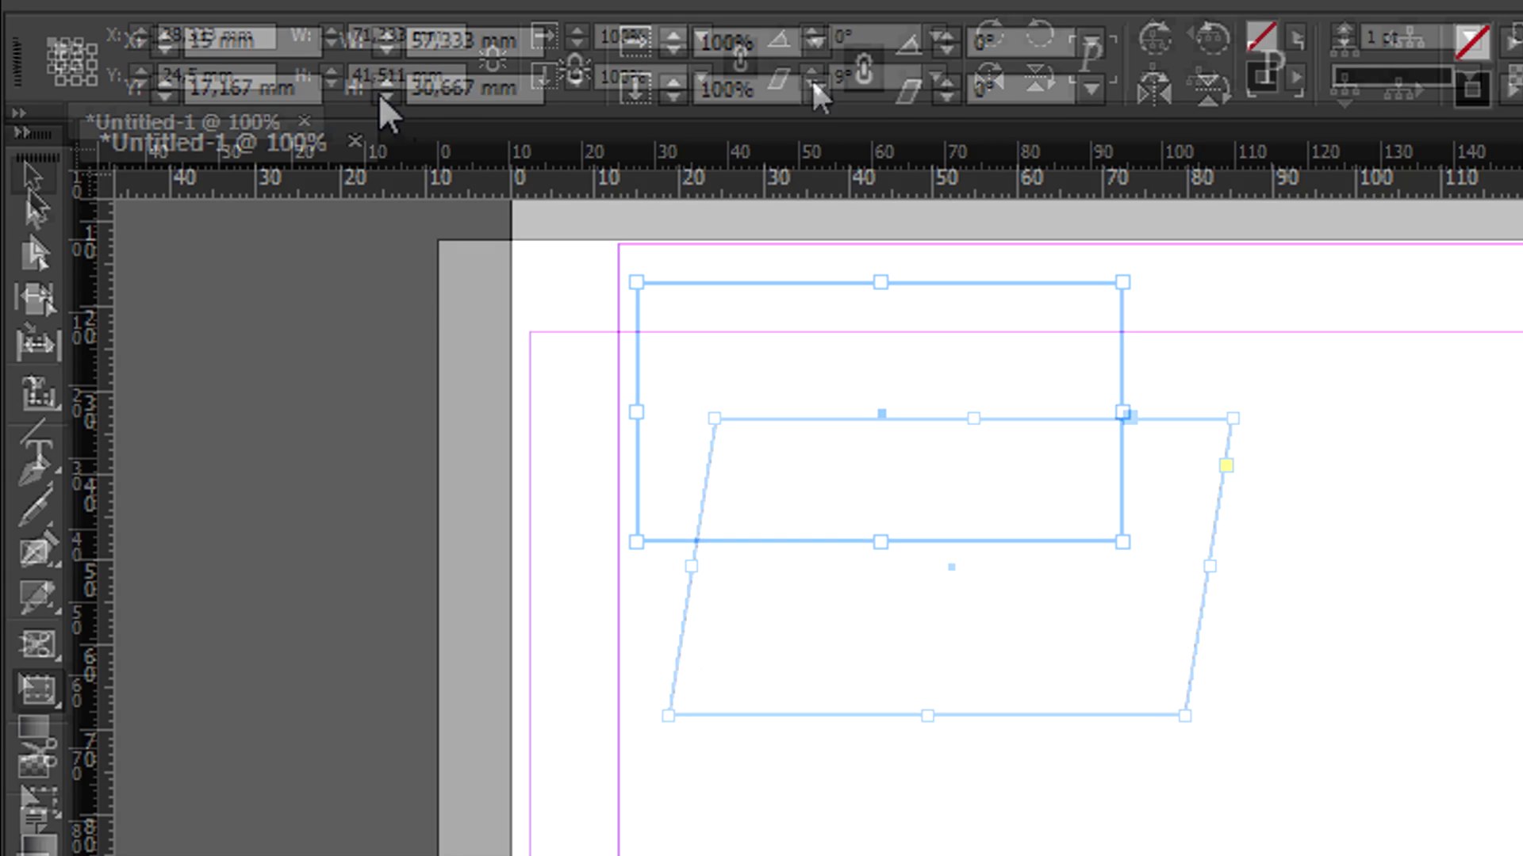
# - Adjust the frame's height and set its width to 60 mm, then draw a 36.266 mm line from the top-left margin corner
pyautogui.click(384, 97)
pyautogui.click(384, 97)
pyautogui.click(385, 97)
pyautogui.click(385, 97)
pyautogui.click(384, 97)
pyautogui.click(385, 97)
pyautogui.click(386, 79)
pyautogui.click(385, 80)
pyautogui.click(385, 79)
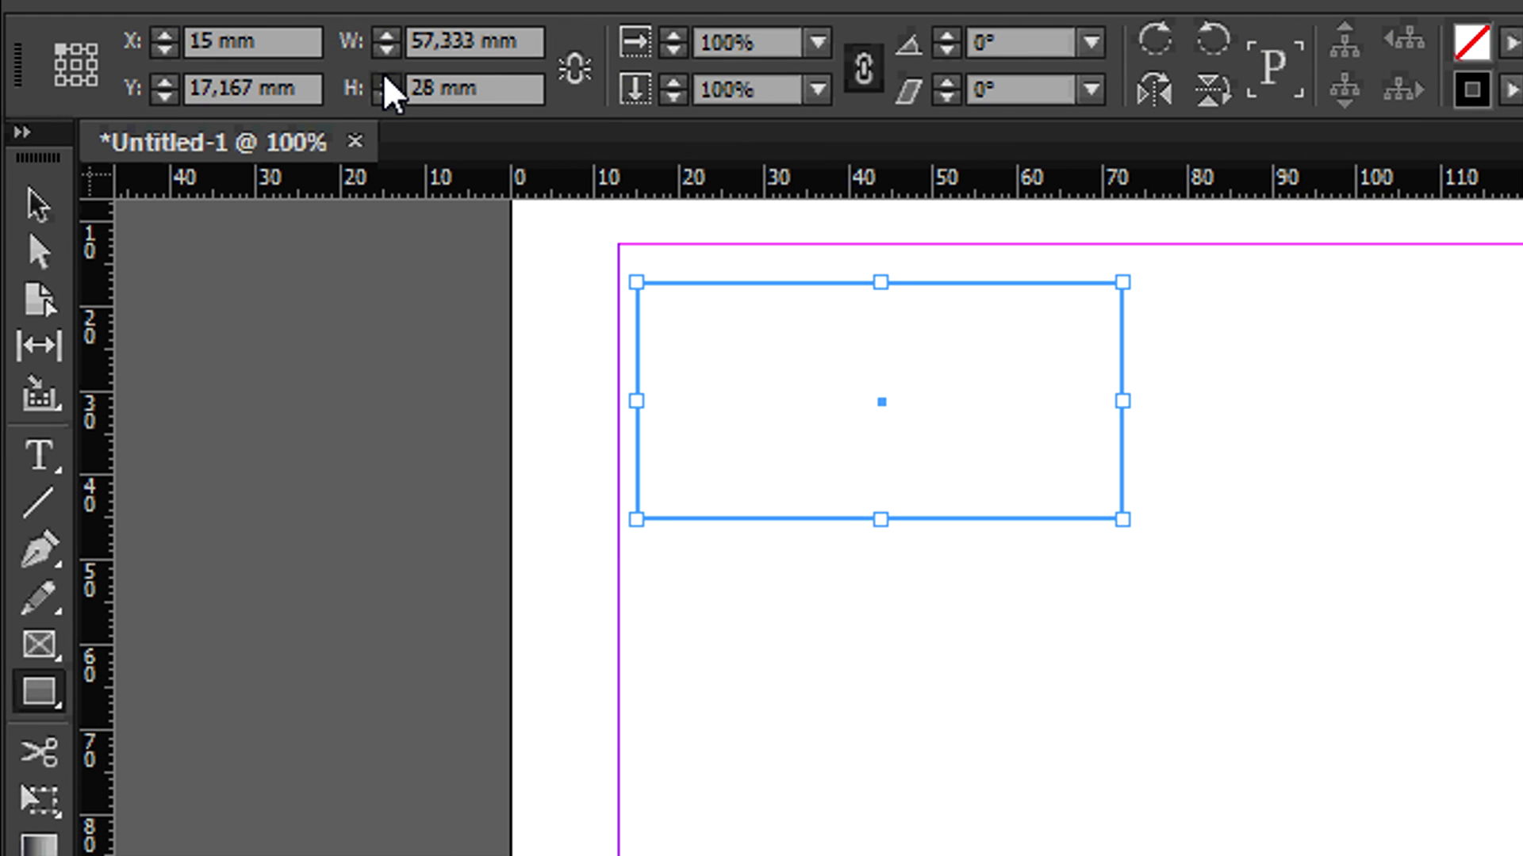
pyautogui.click(385, 79)
pyautogui.click(385, 79)
pyautogui.click(387, 35)
pyautogui.click(387, 34)
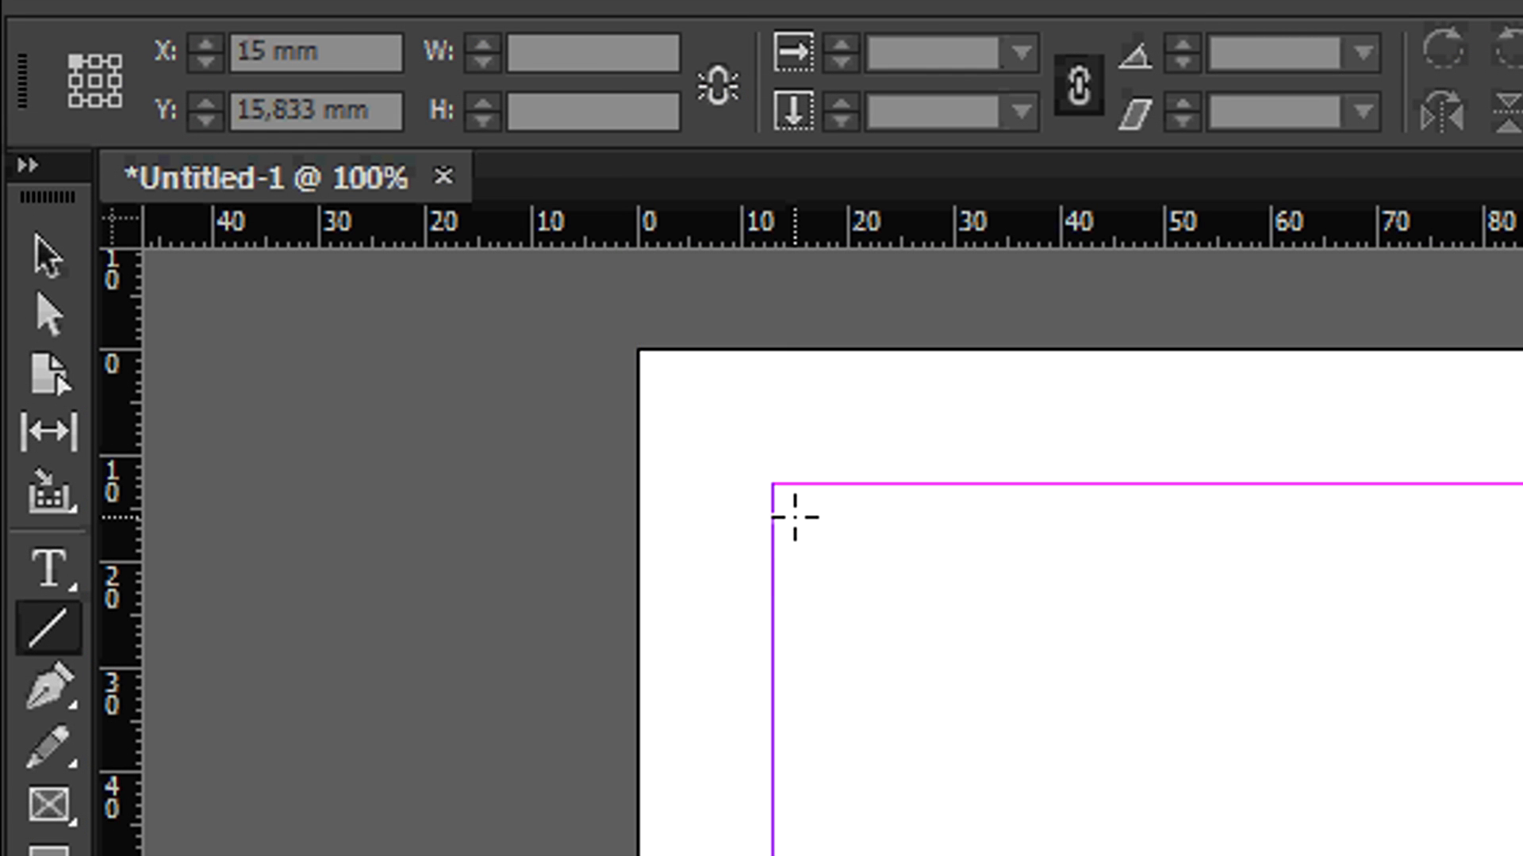
pyautogui.moveTo(791, 509); pyautogui.dragTo(1159, 606)
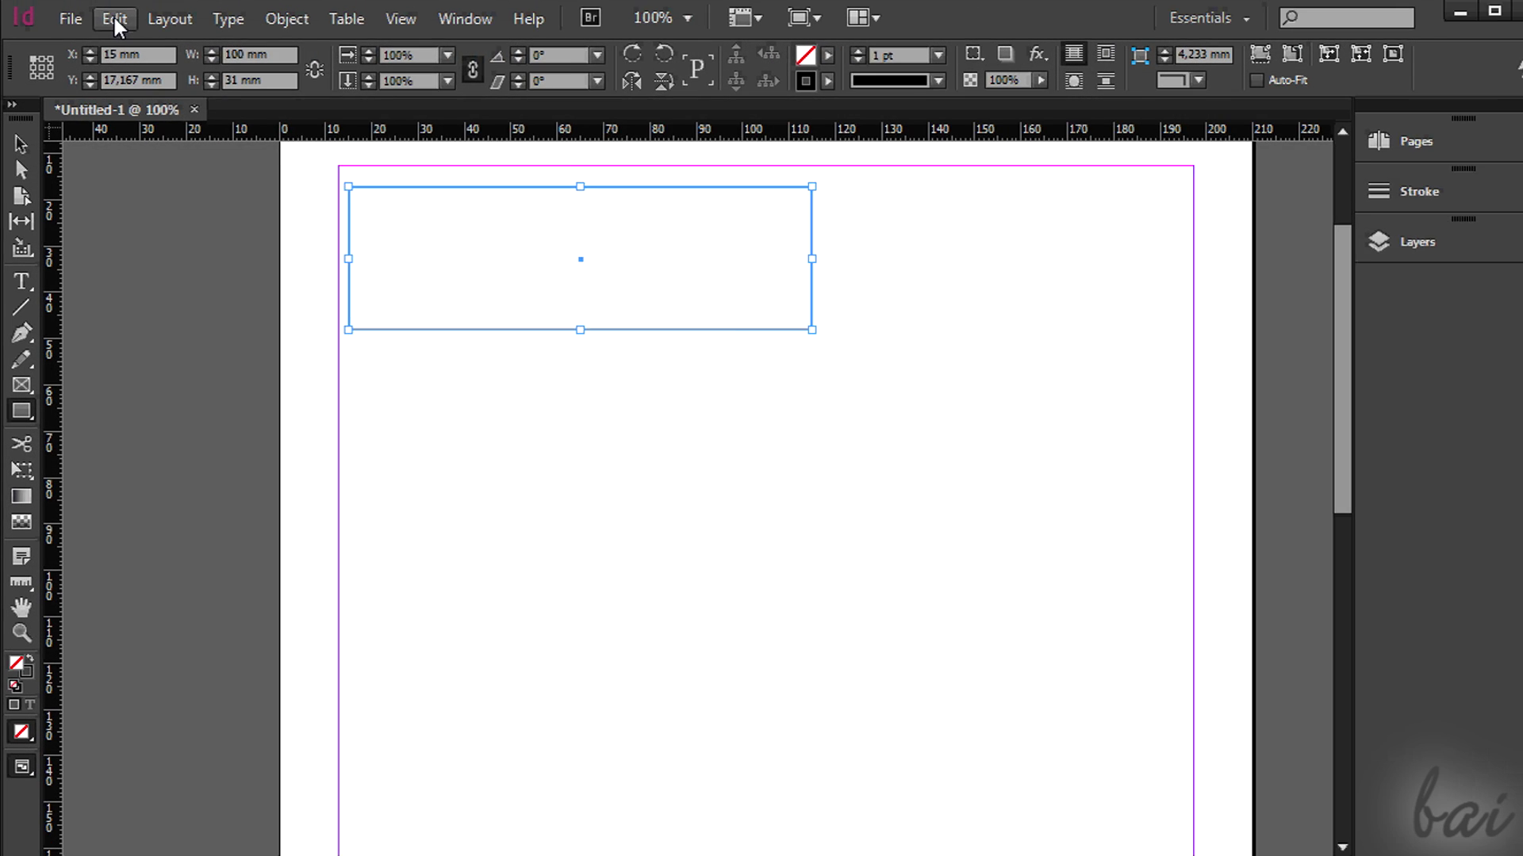
# - Set horizontal and vertical ruler units to Pixels, keep Stroke in Points, and give the frame a 2 pt stroke
pyautogui.click(111, 19)
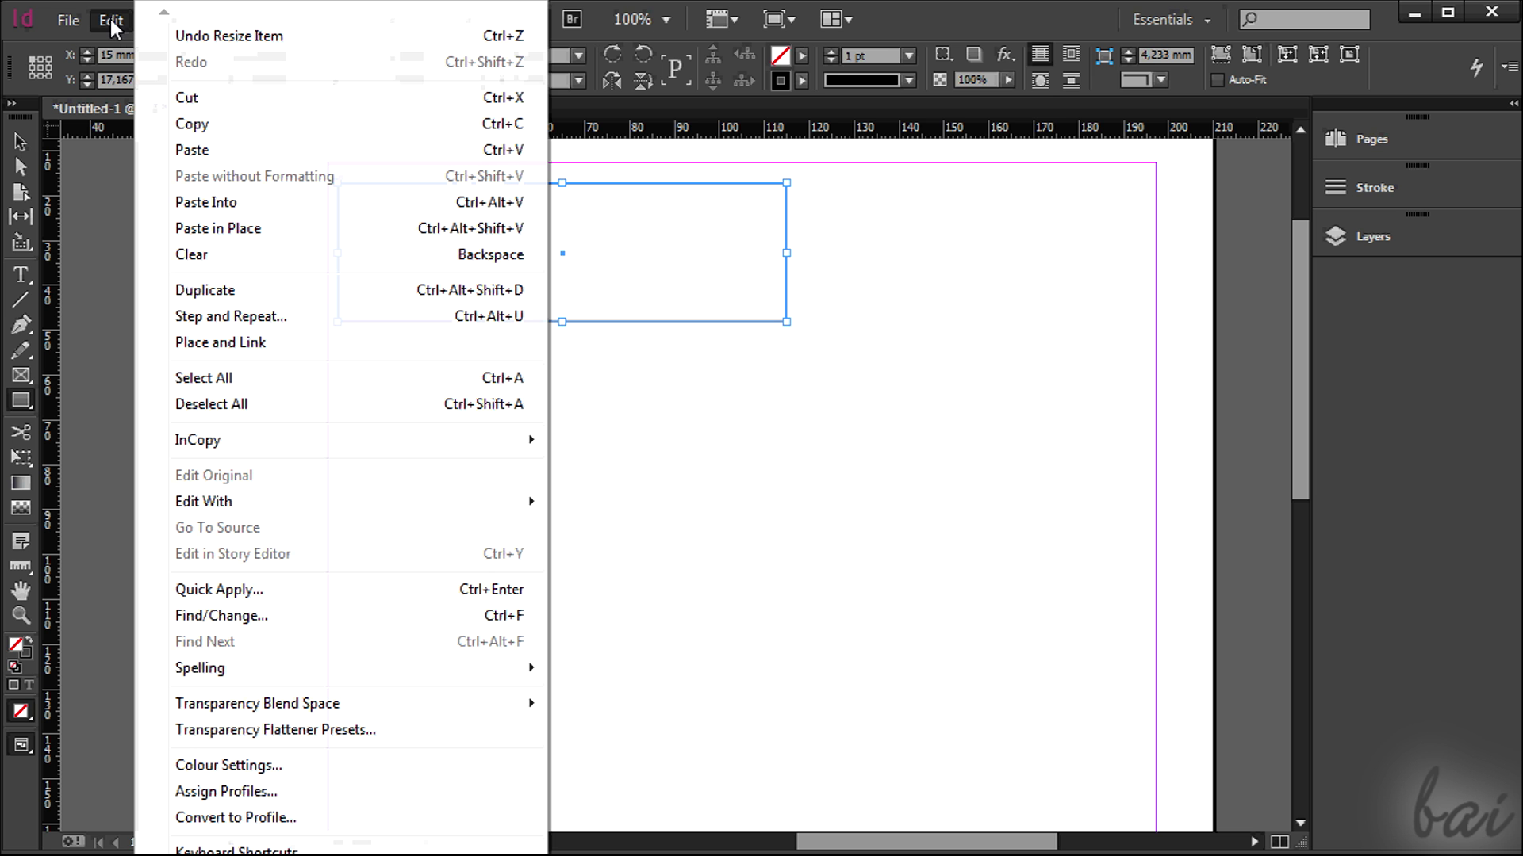
pyautogui.scroll(-3, 346, 432)
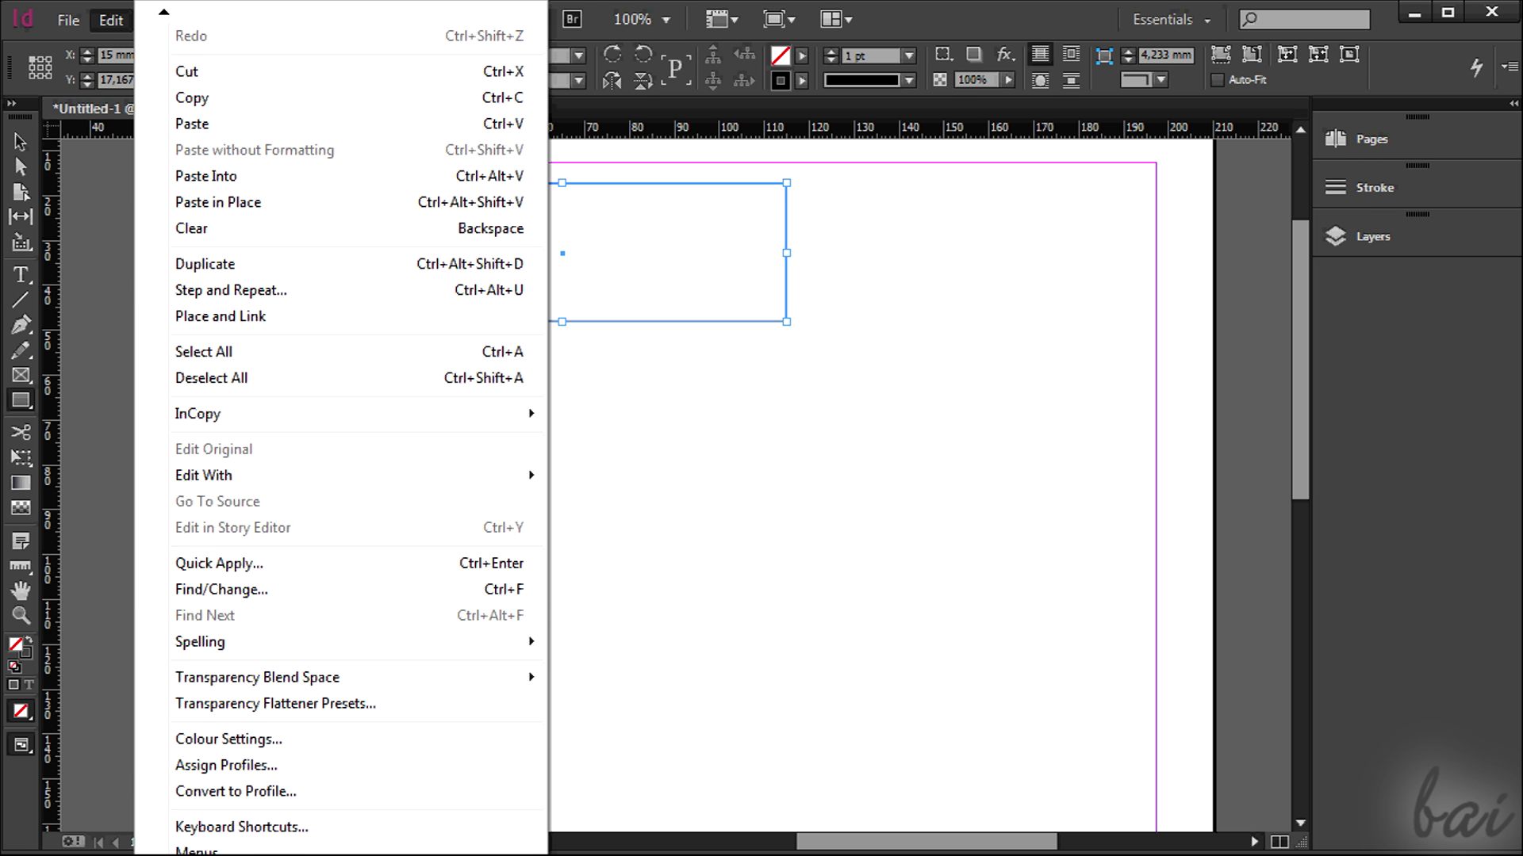
pyautogui.moveTo(275, 847)
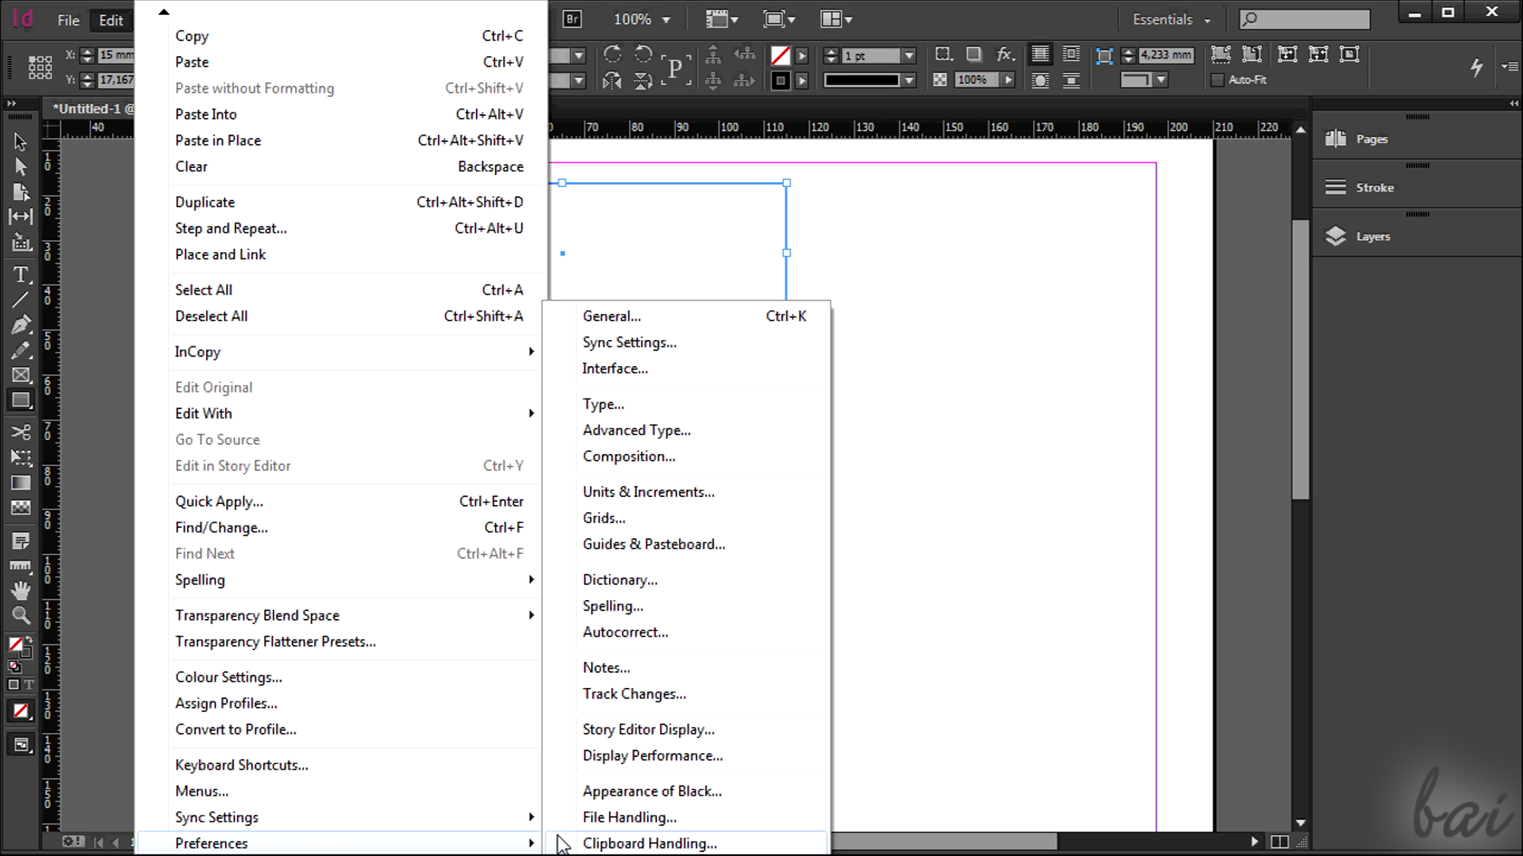
pyautogui.click(674, 493)
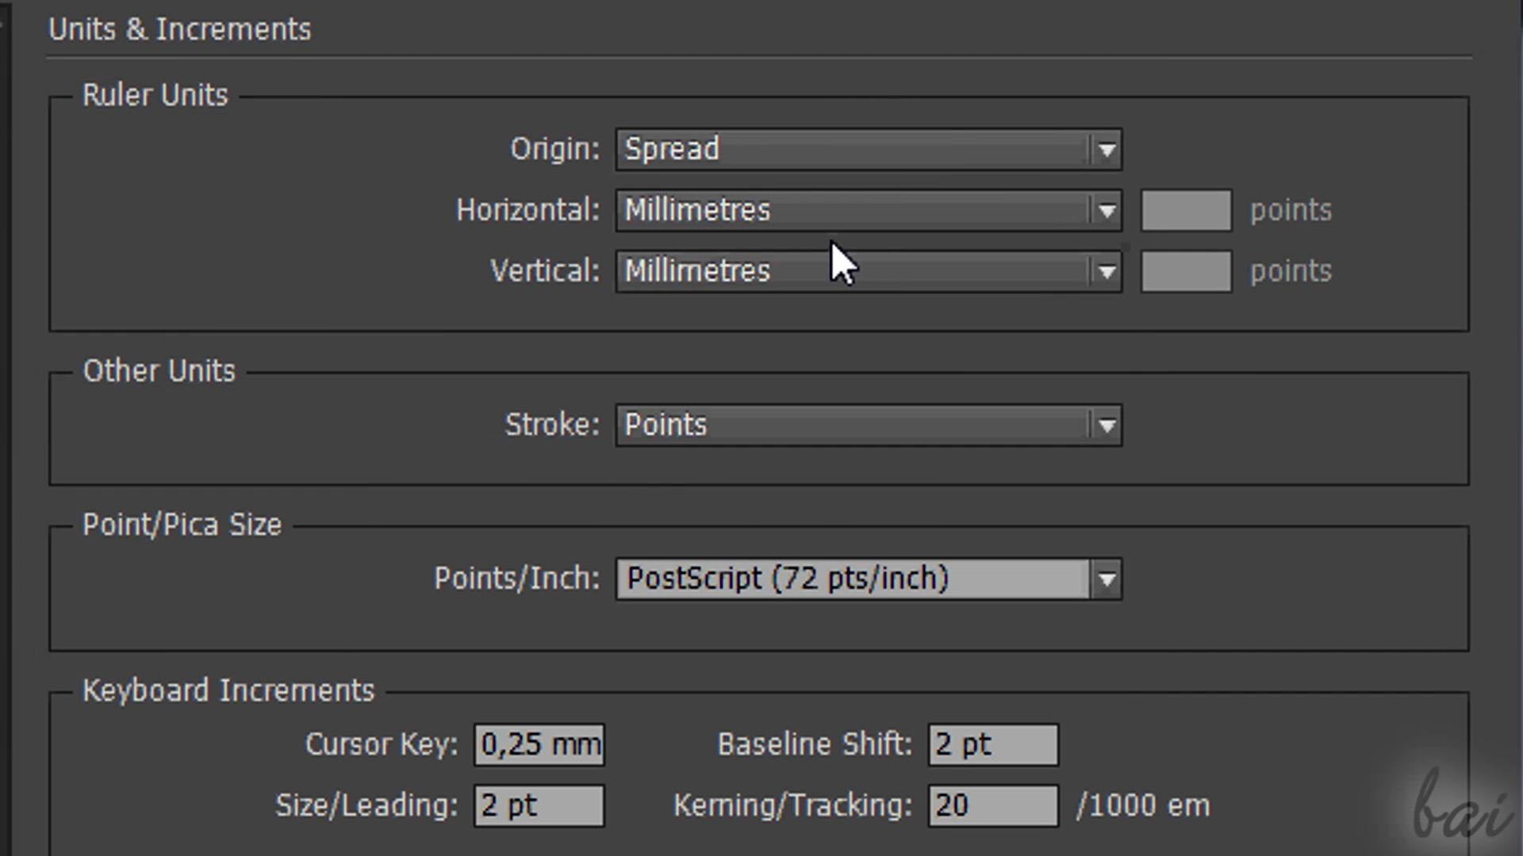
pyautogui.click(1039, 211)
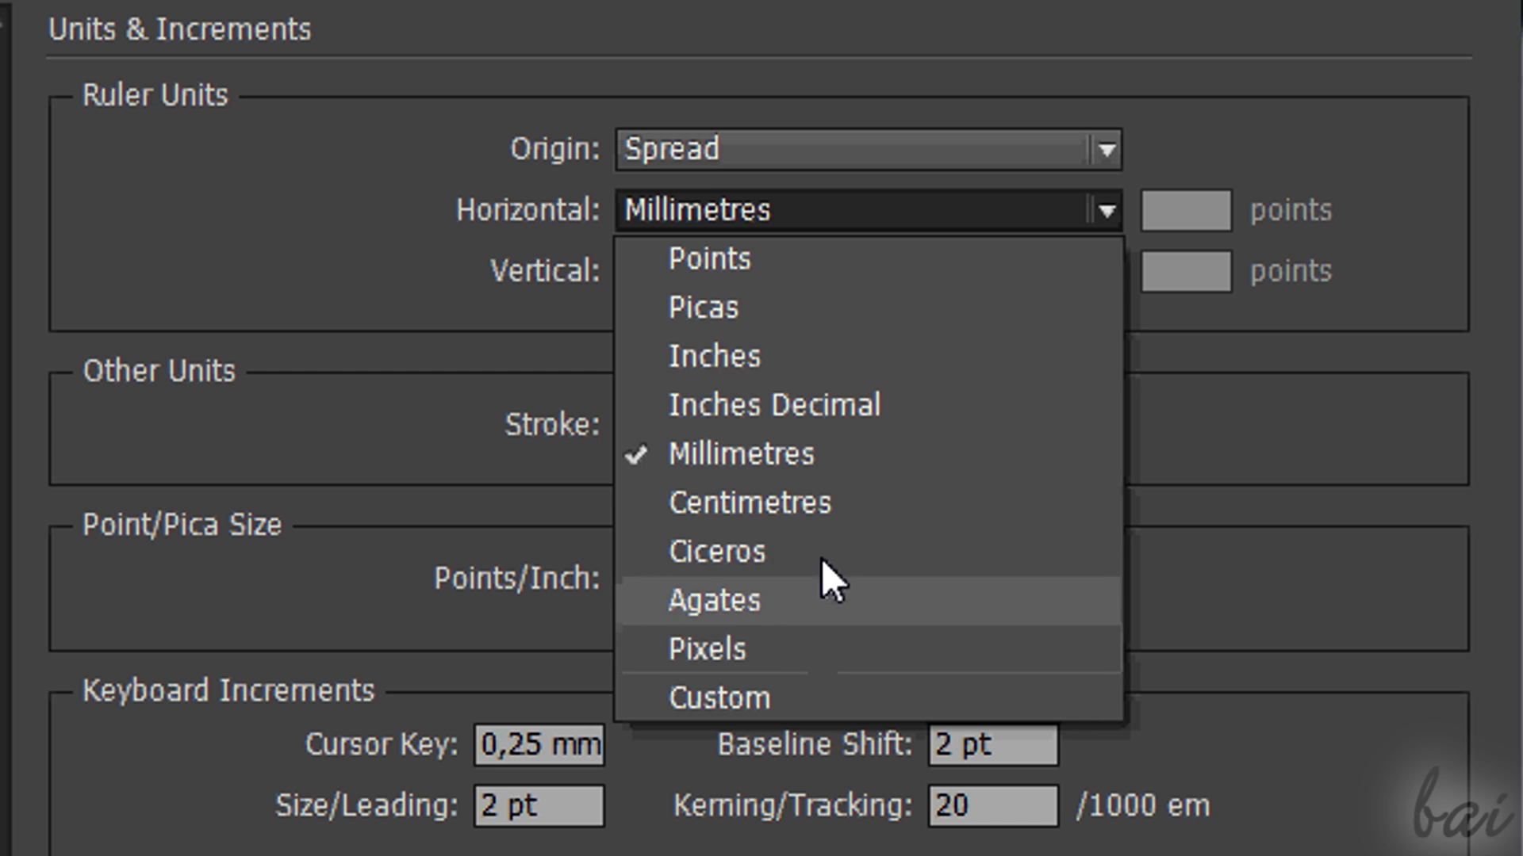
pyautogui.click(789, 646)
pyautogui.click(799, 274)
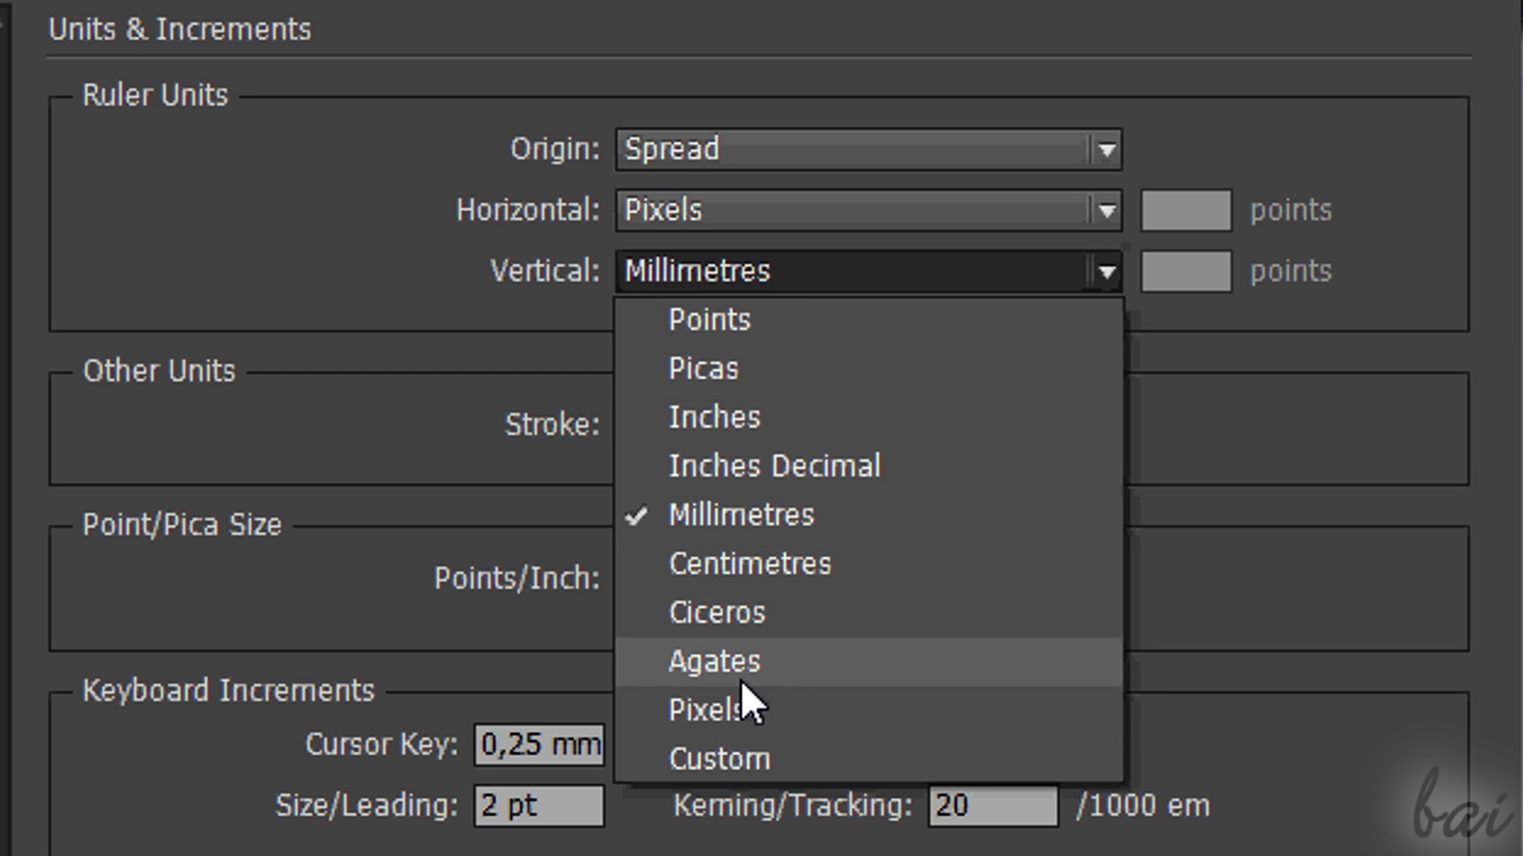
pyautogui.click(737, 709)
pyautogui.click(781, 426)
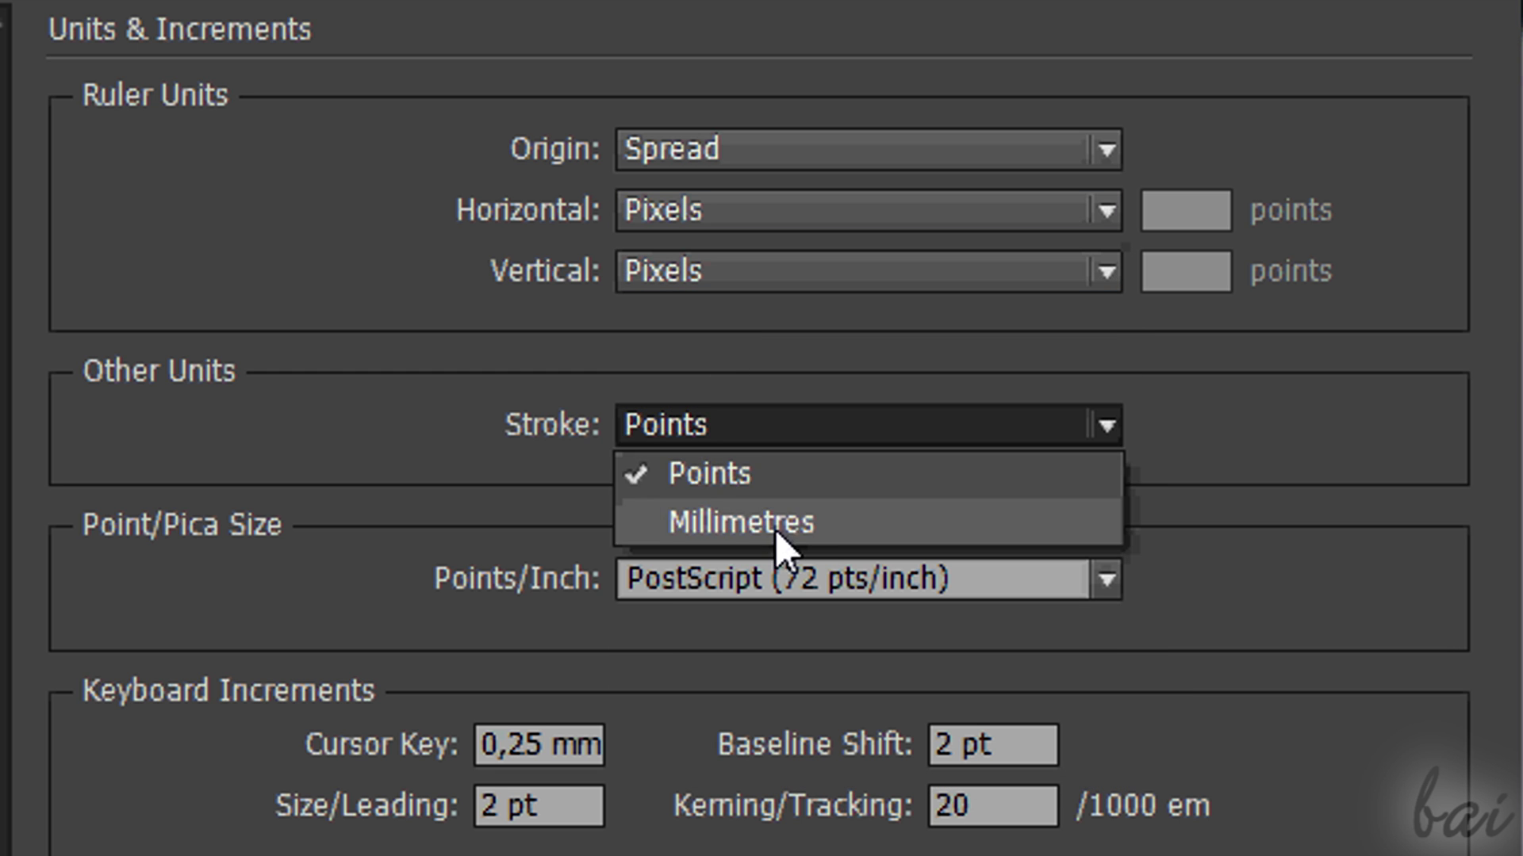
pyautogui.click(785, 474)
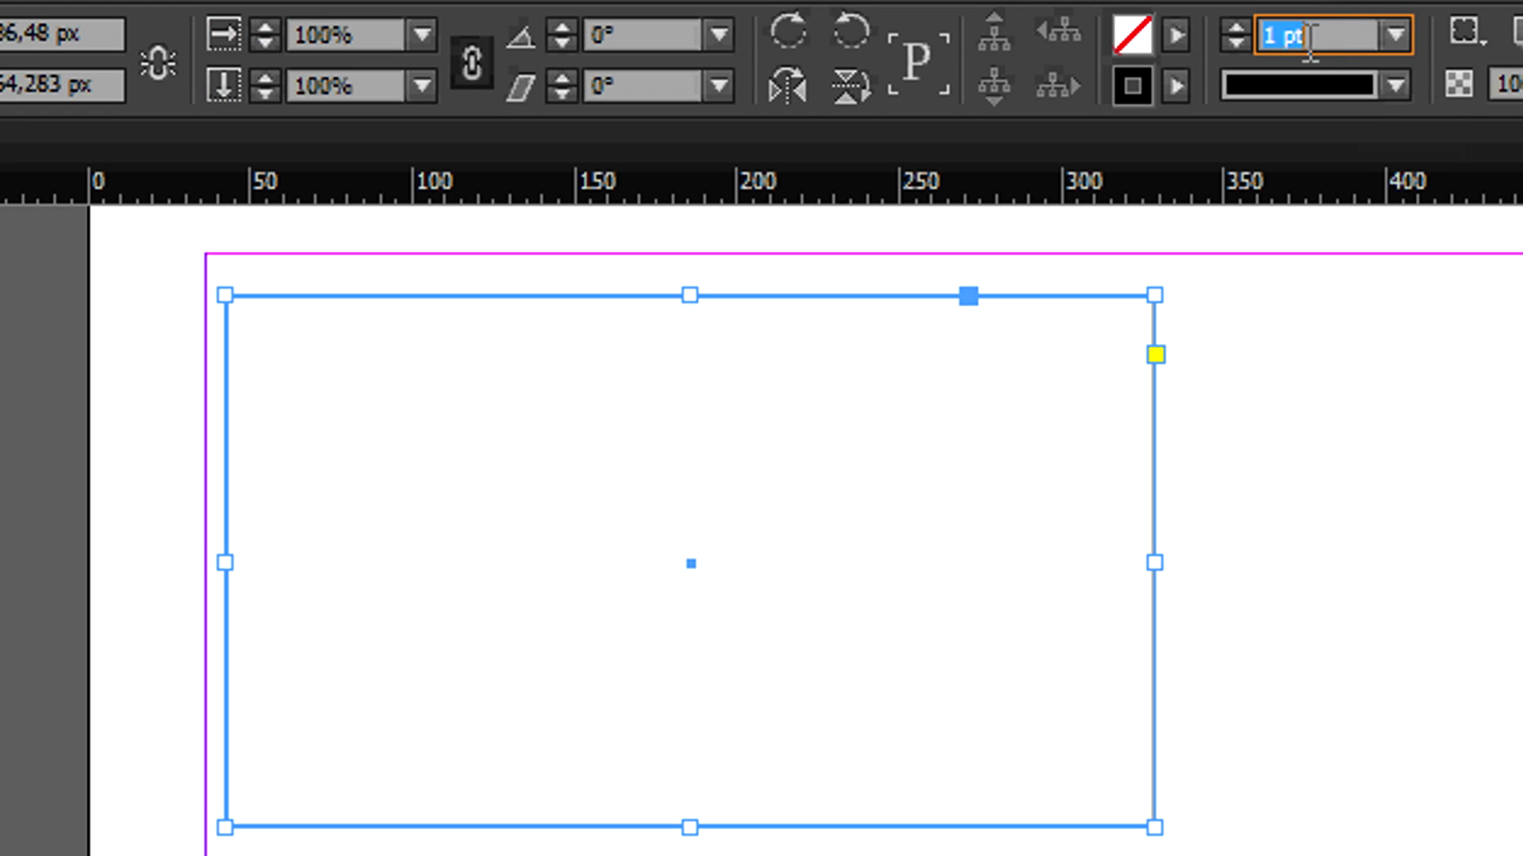
pyautogui.click(1234, 29)
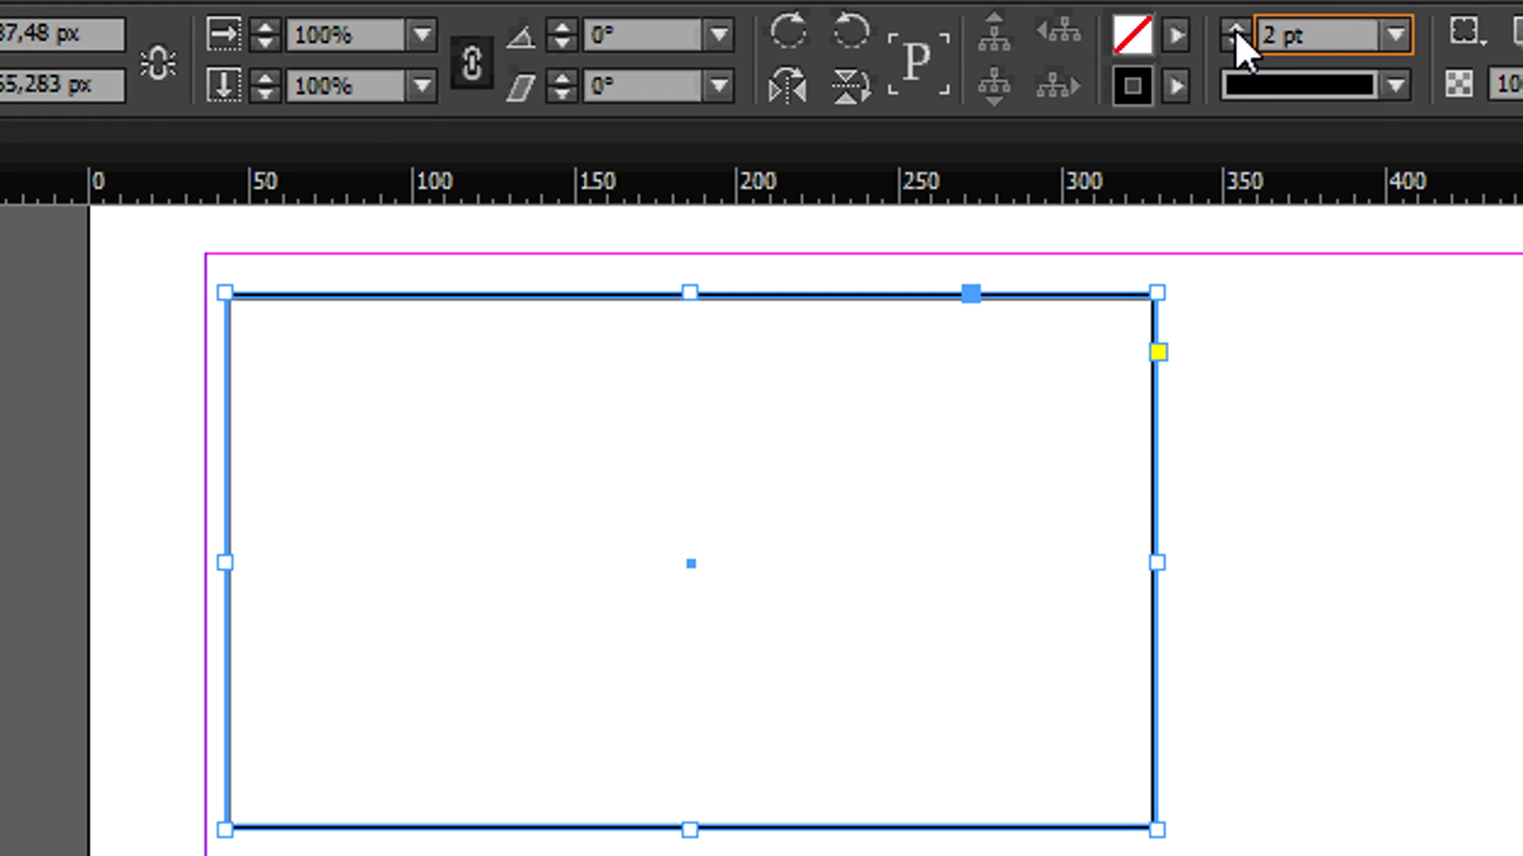
pyautogui.click(1234, 29)
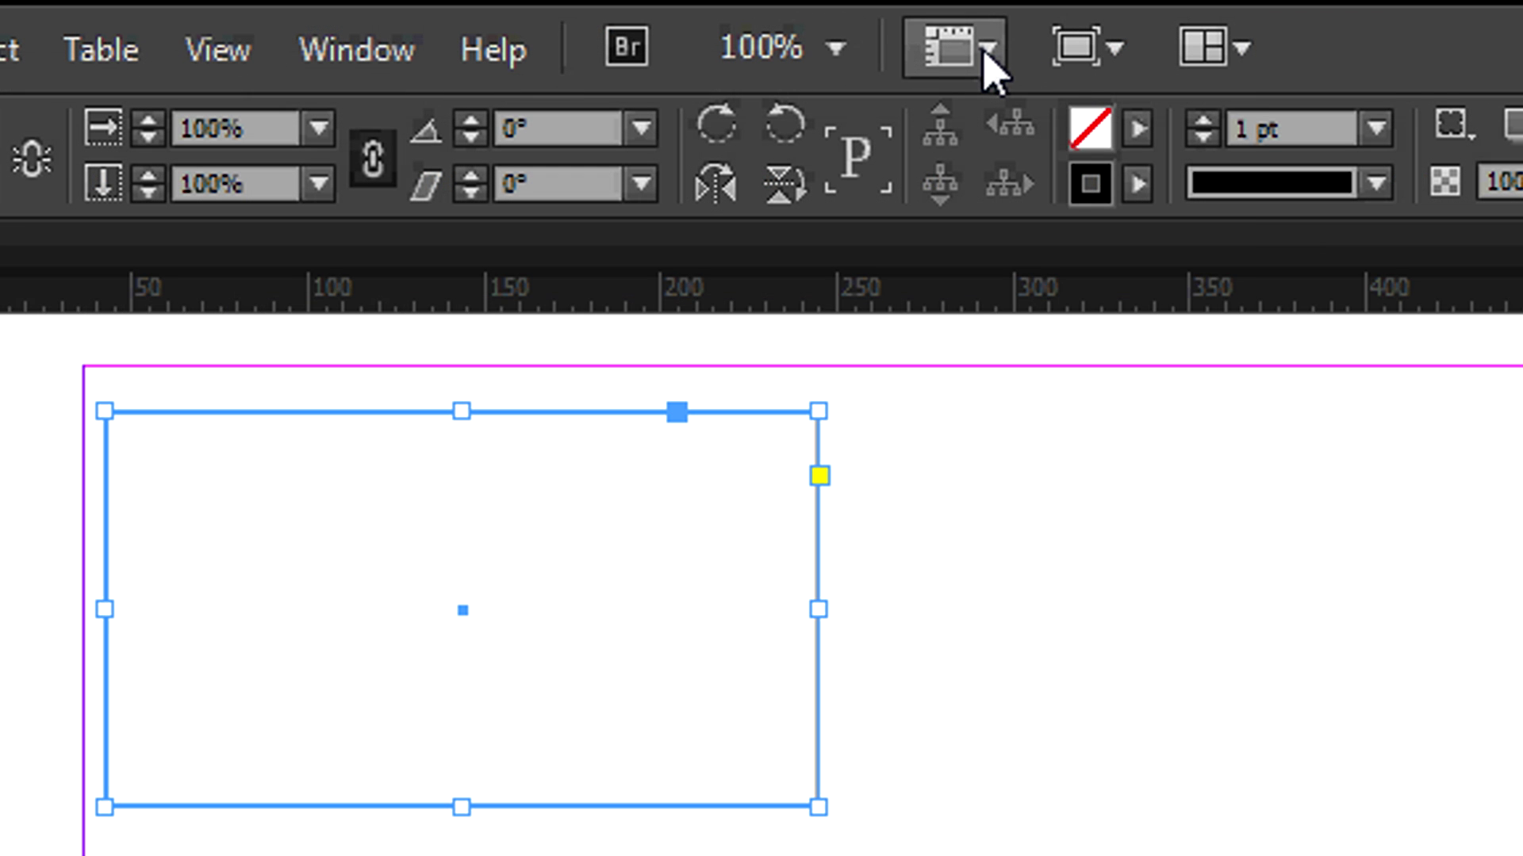
# - Place the frame copy below the original near the left margin and toggle guide display
pyautogui.click(988, 52)
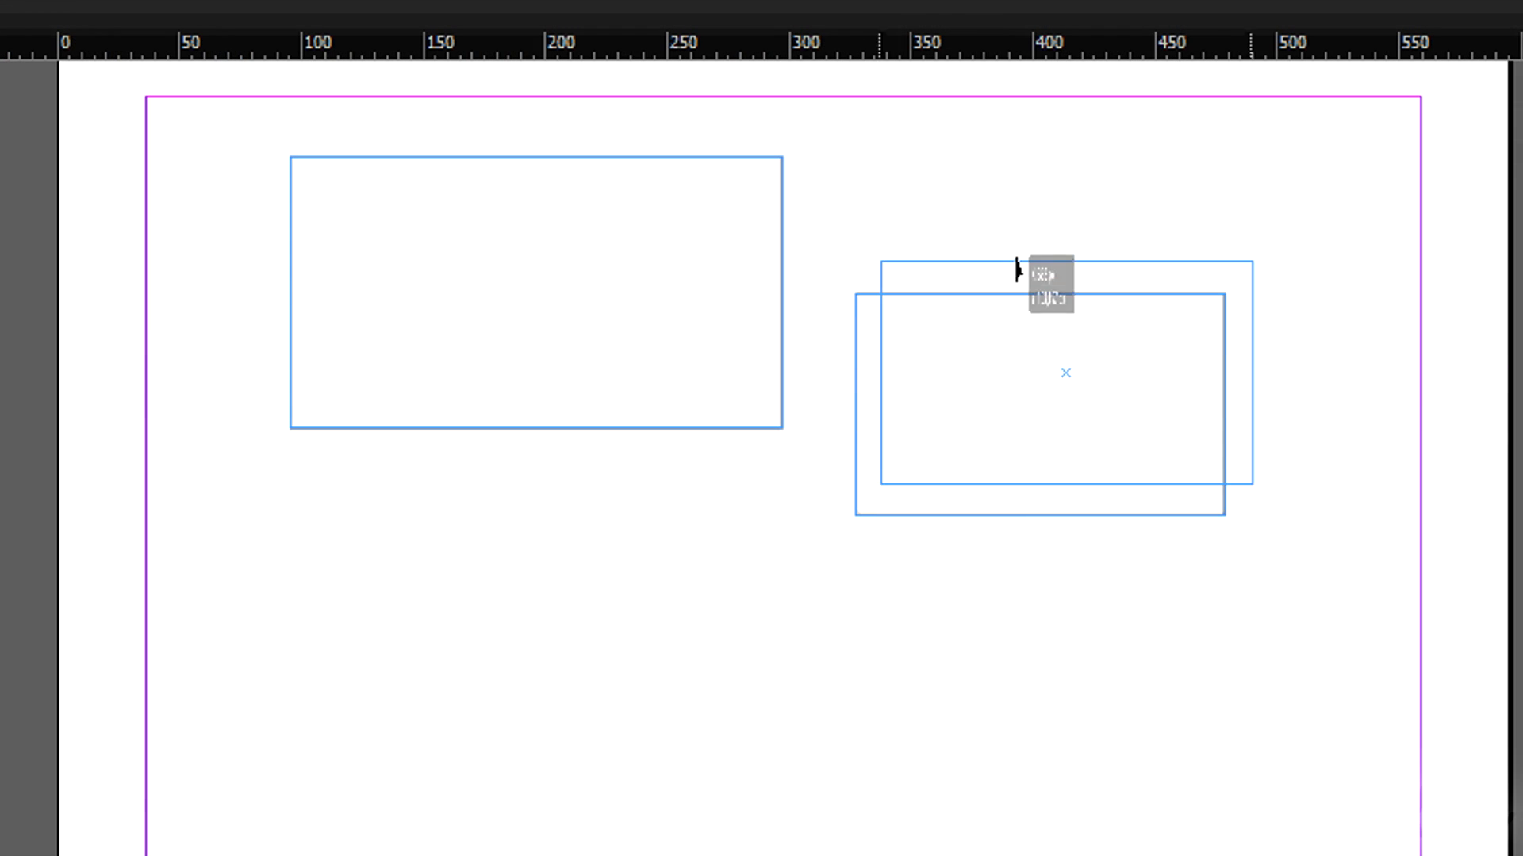
pyautogui.moveTo(1020, 262); pyautogui.dragTo(292, 492)
pyautogui.click(753, 29)
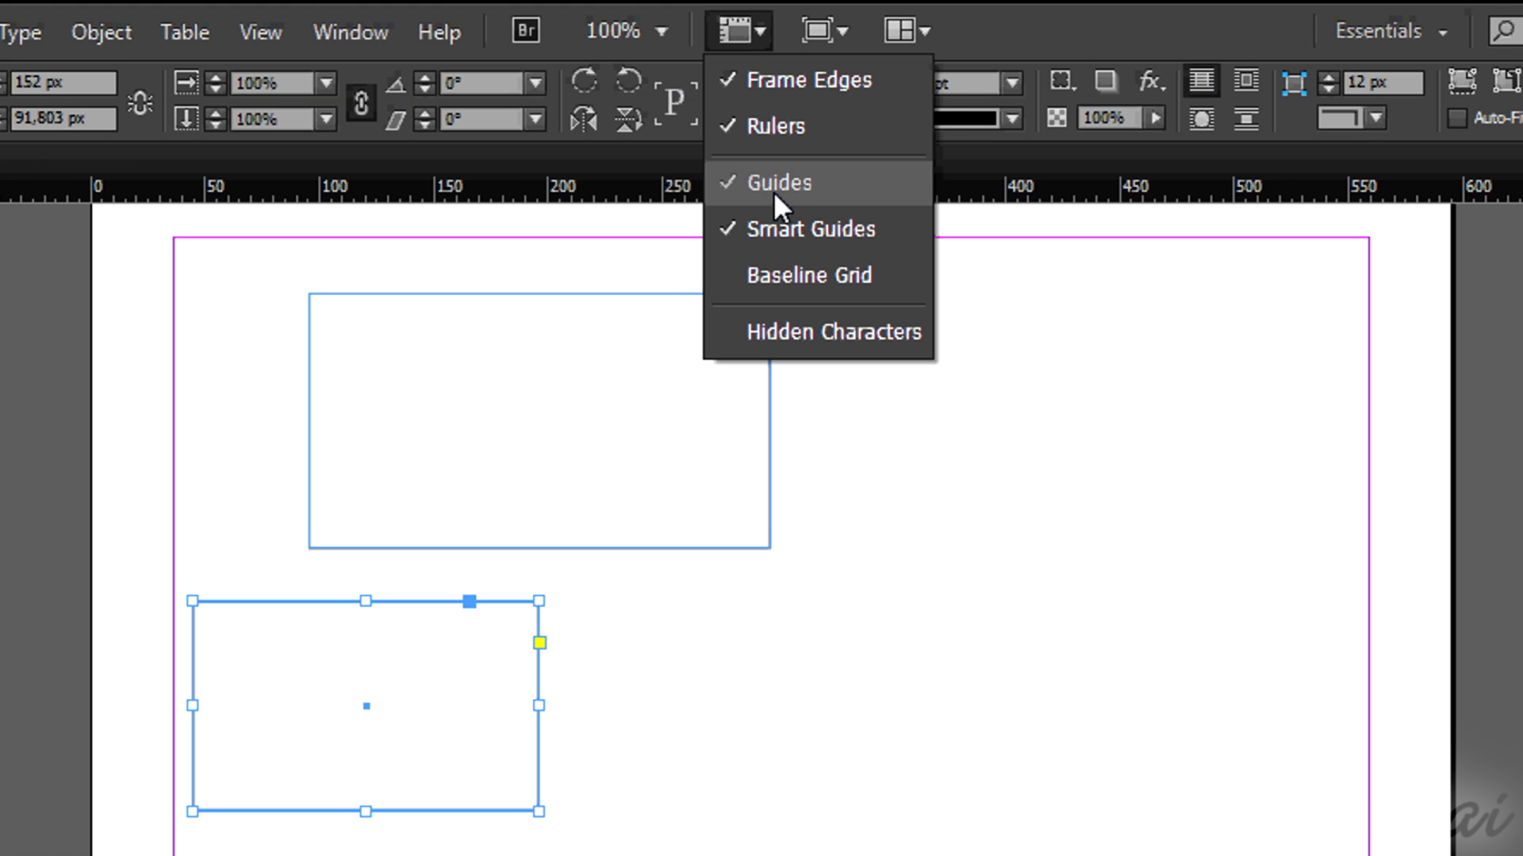
pyautogui.click(784, 230)
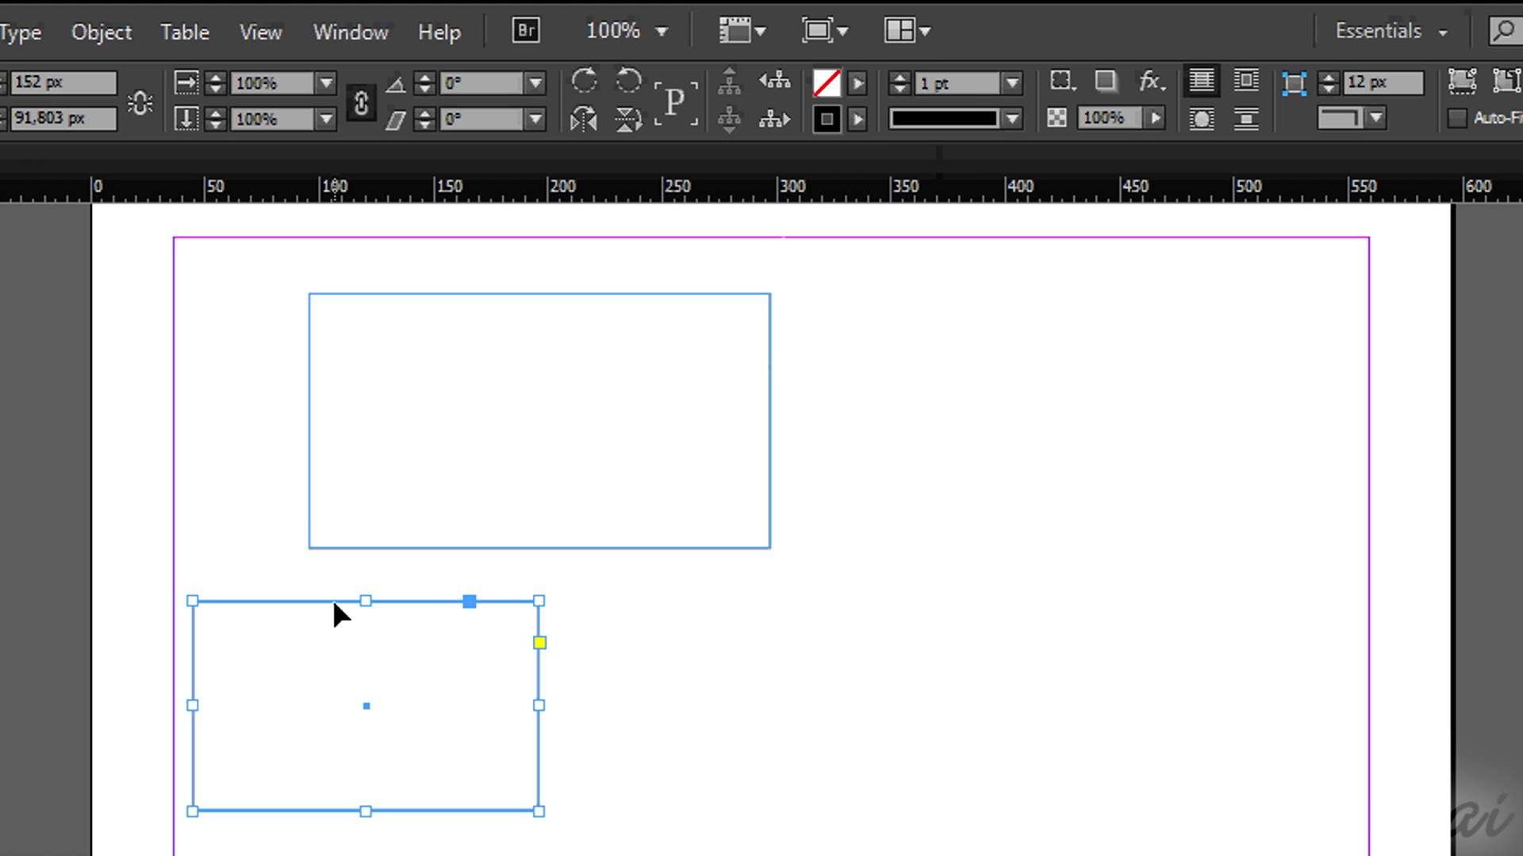
# - Select the lower frame and drag another copy of it up and to the left
pyautogui.click(407, 622)
pyautogui.click(415, 608)
pyautogui.moveTo(414, 608)
pyautogui.mouseDown()
pyautogui.moveTo(397, 578)
pyautogui.moveTo(437, 471)
pyautogui.moveTo(650, 663)
pyautogui.mouseUp()
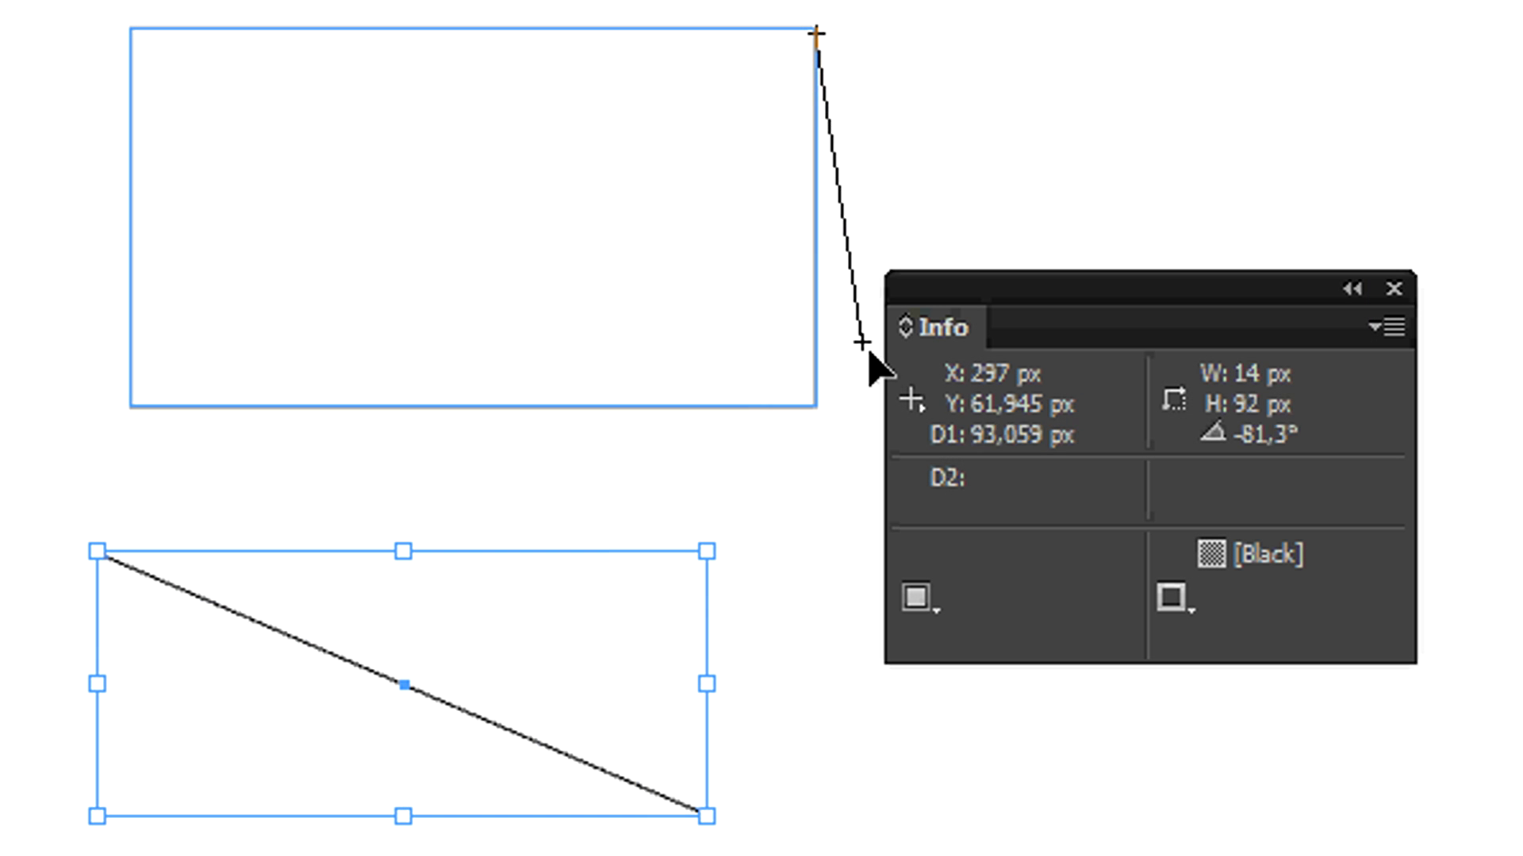
# - Reposition the frame copy, switch to the Measure tool, and move the Info panel aside
pyautogui.moveTo(857, 341)
pyautogui.mouseDown()
pyautogui.moveTo(851, 382)
pyautogui.moveTo(682, 385)
pyautogui.moveTo(624, 371)
pyautogui.moveTo(602, 341)
pyautogui.moveTo(625, 289)
pyautogui.moveTo(780, 317)
pyautogui.mouseUp()
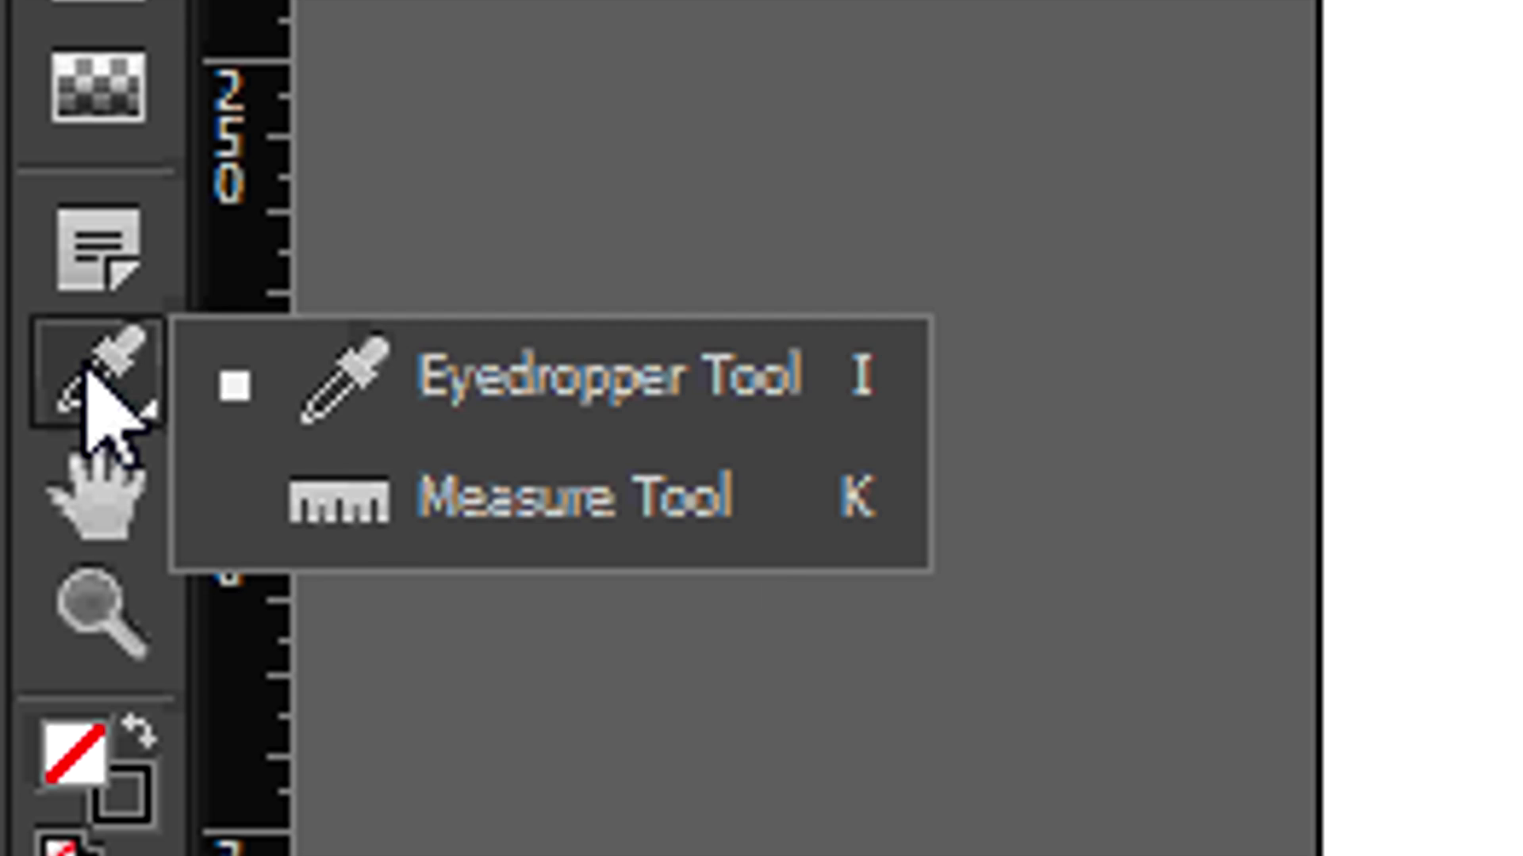
pyautogui.click(381, 498)
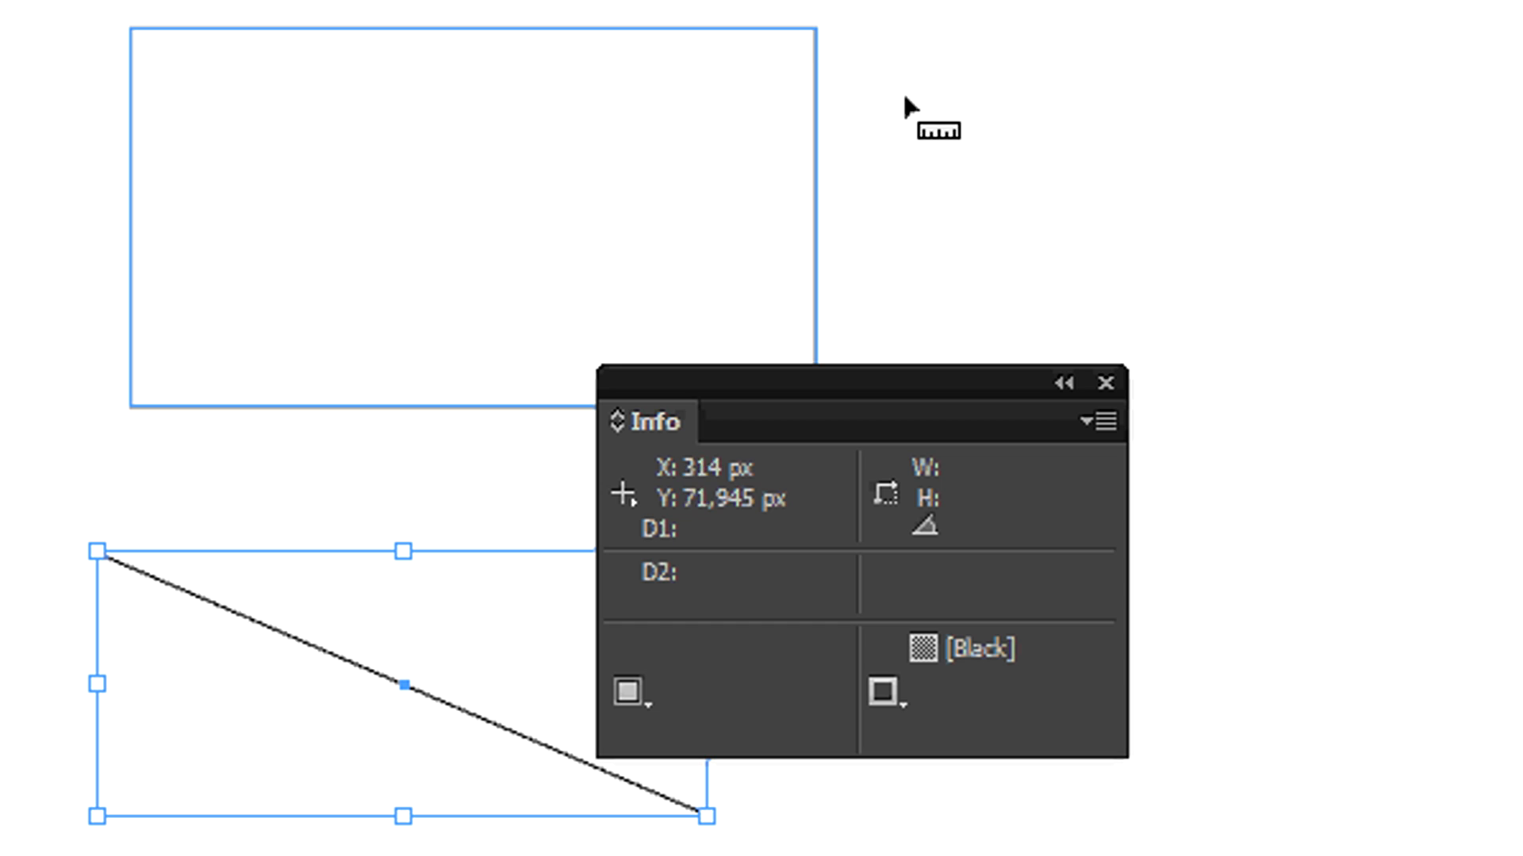
pyautogui.moveTo(877, 401); pyautogui.dragTo(1165, 306)
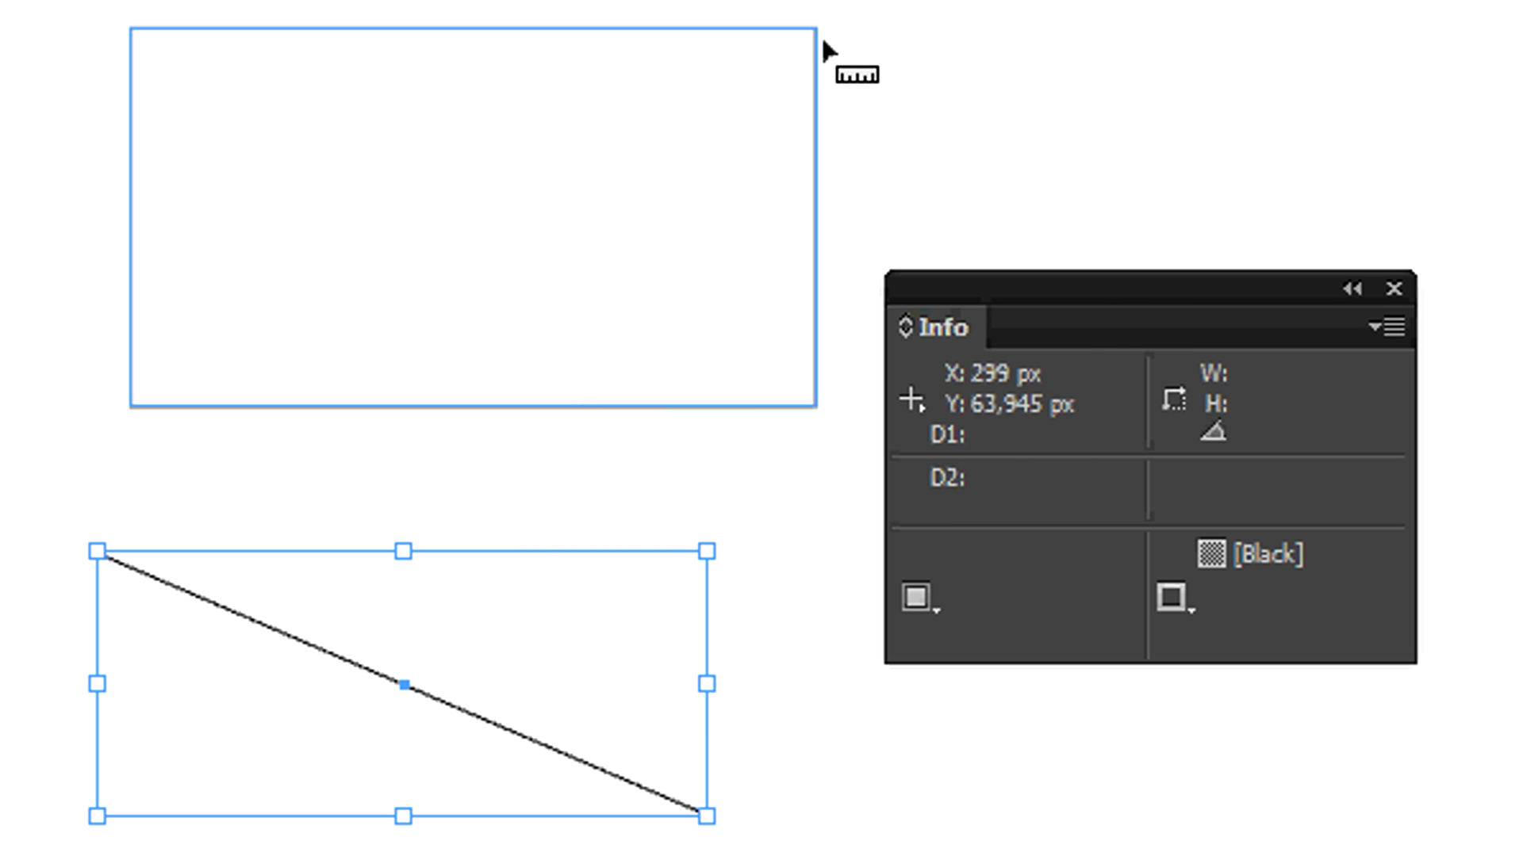
# - Measure from the upper frame's top-right corner along its right edge to the top margin guide: 32 px
pyautogui.moveTo(816, 33); pyautogui.dragTo(600, 339)
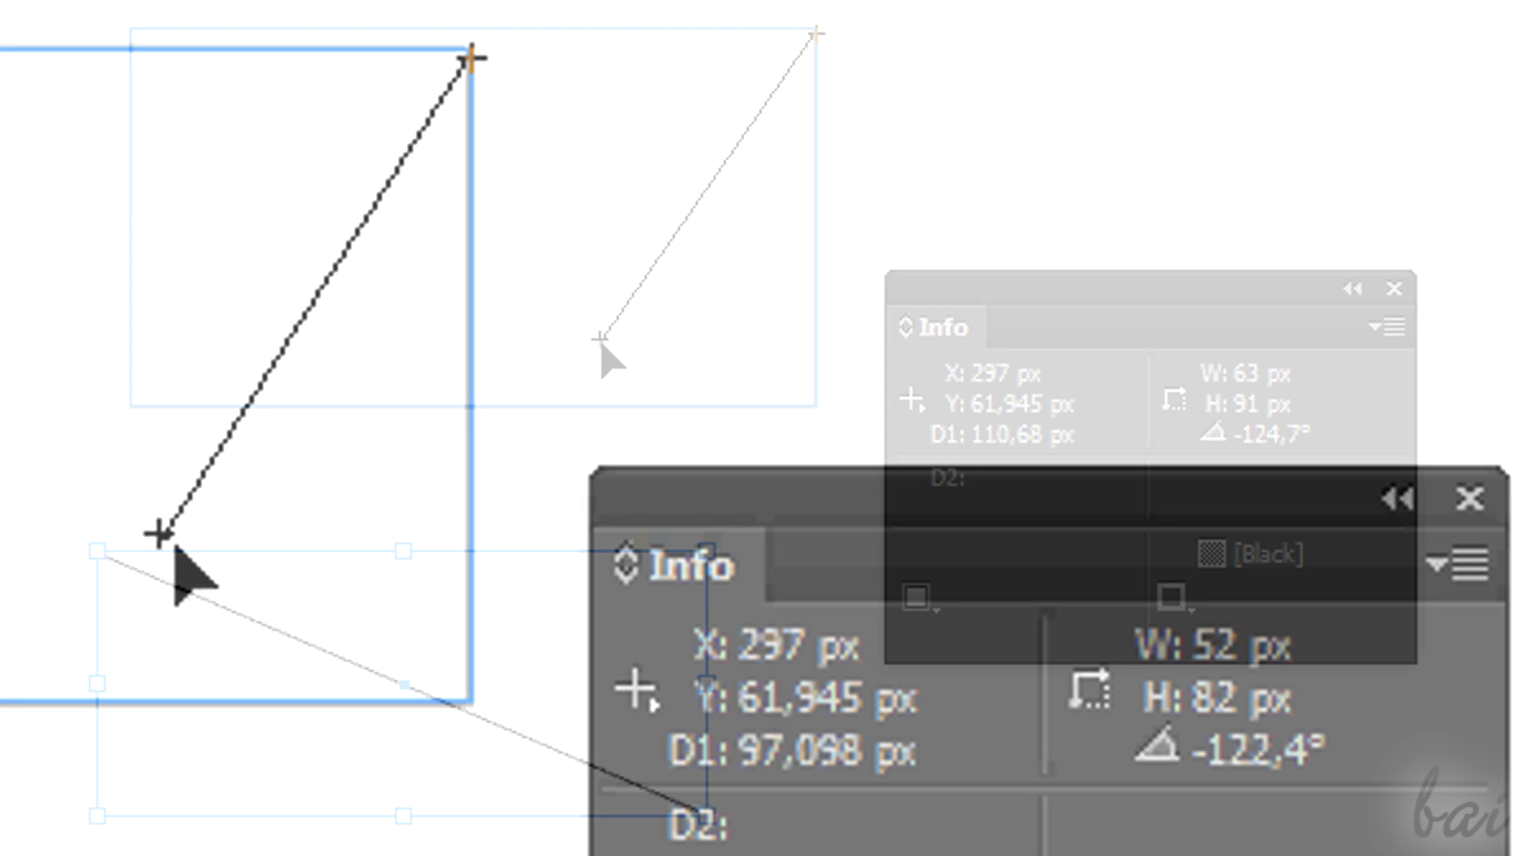
pyautogui.moveTo(159, 532); pyautogui.dragTo(469, 432)
pyautogui.moveTo(469, 367); pyautogui.dragTo(470, 108)
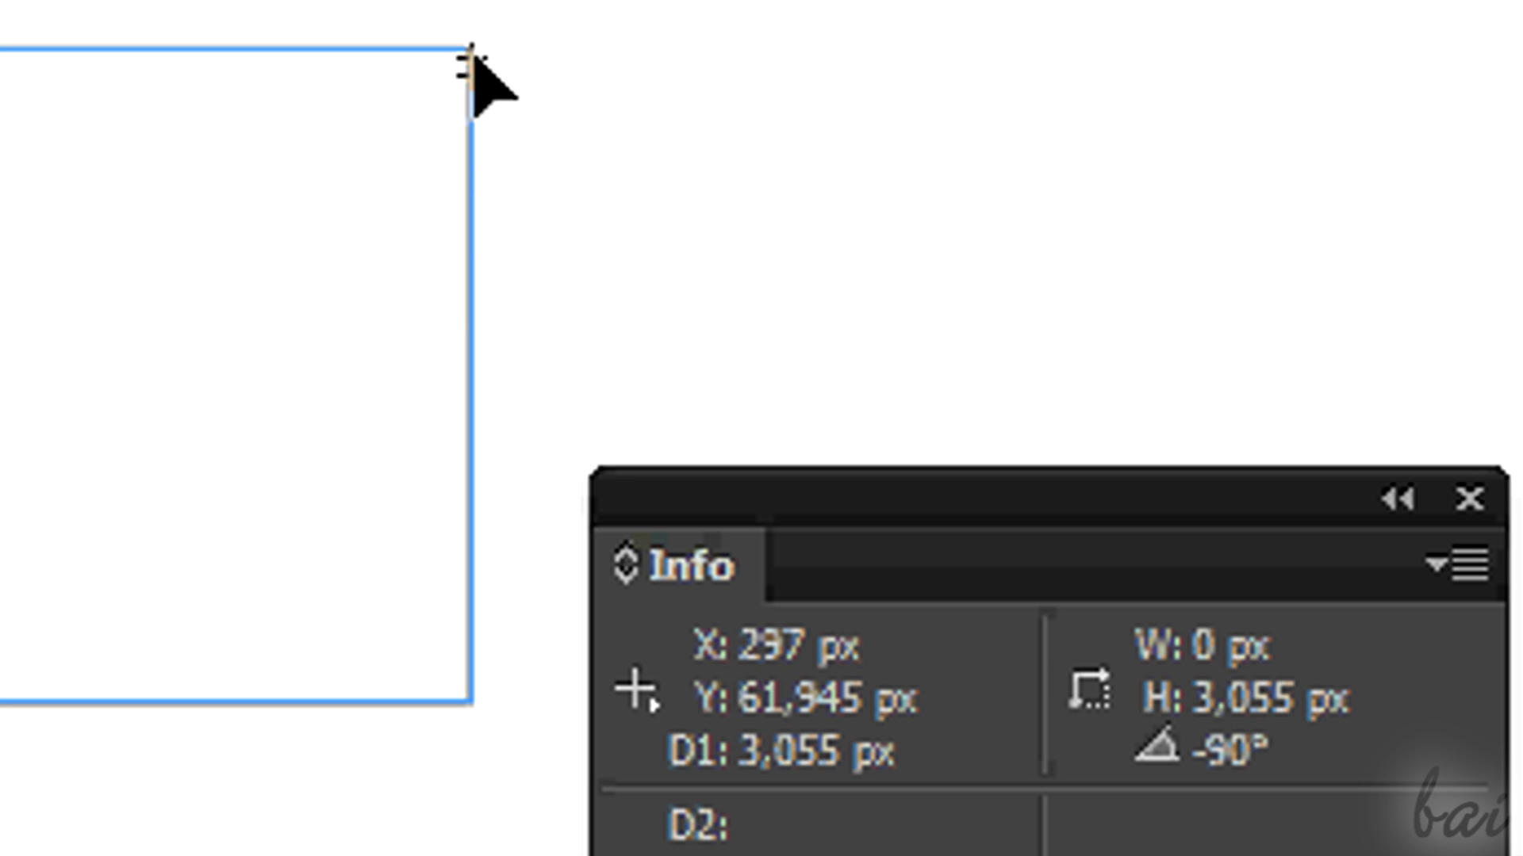
pyautogui.moveTo(473, 56); pyautogui.dragTo(564, 238)
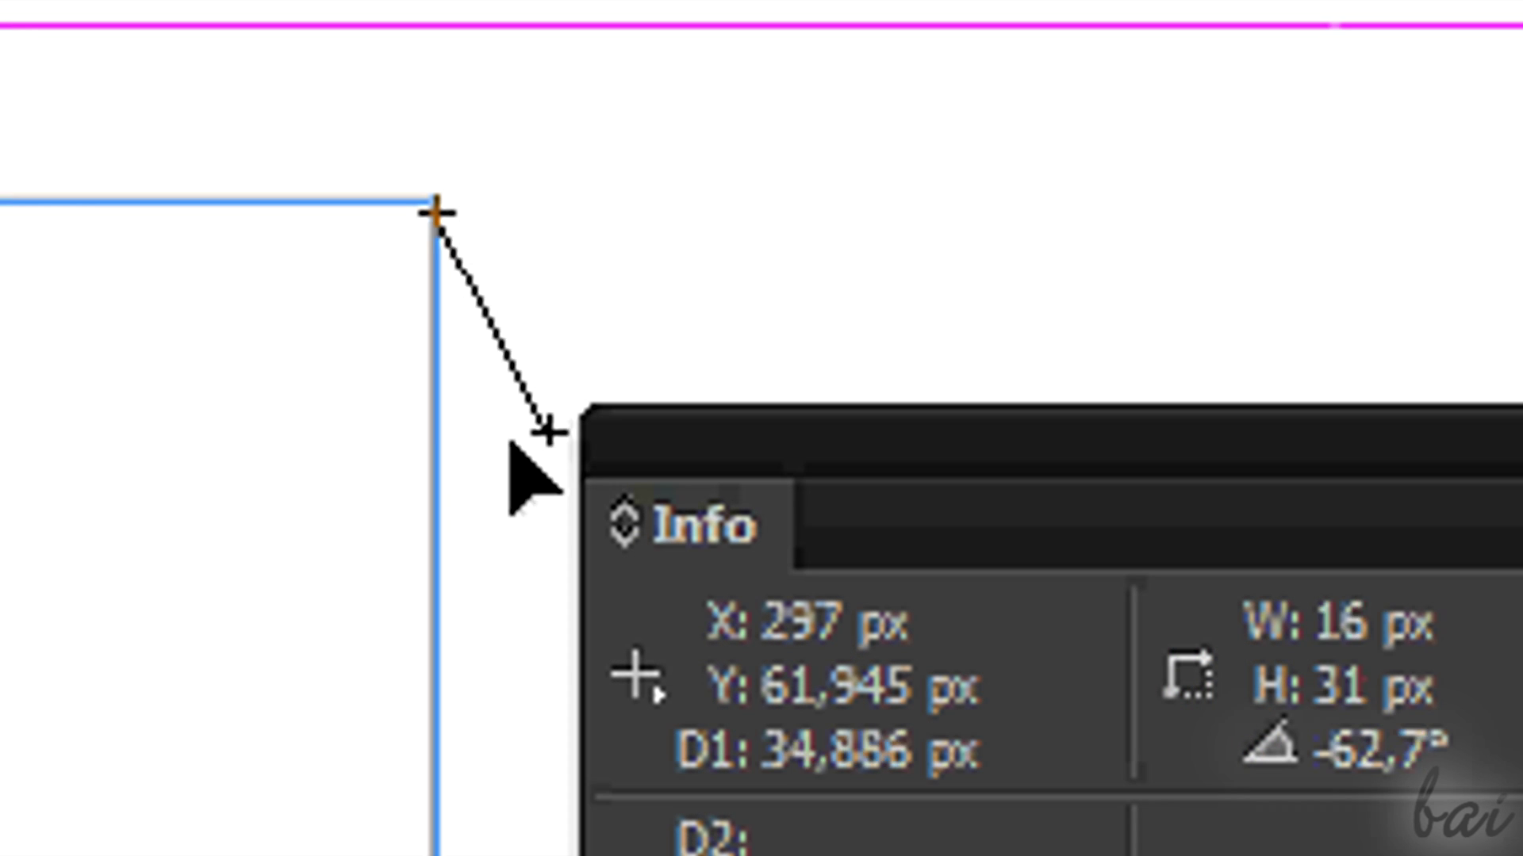
pyautogui.moveTo(511, 443); pyautogui.dragTo(434, 0)
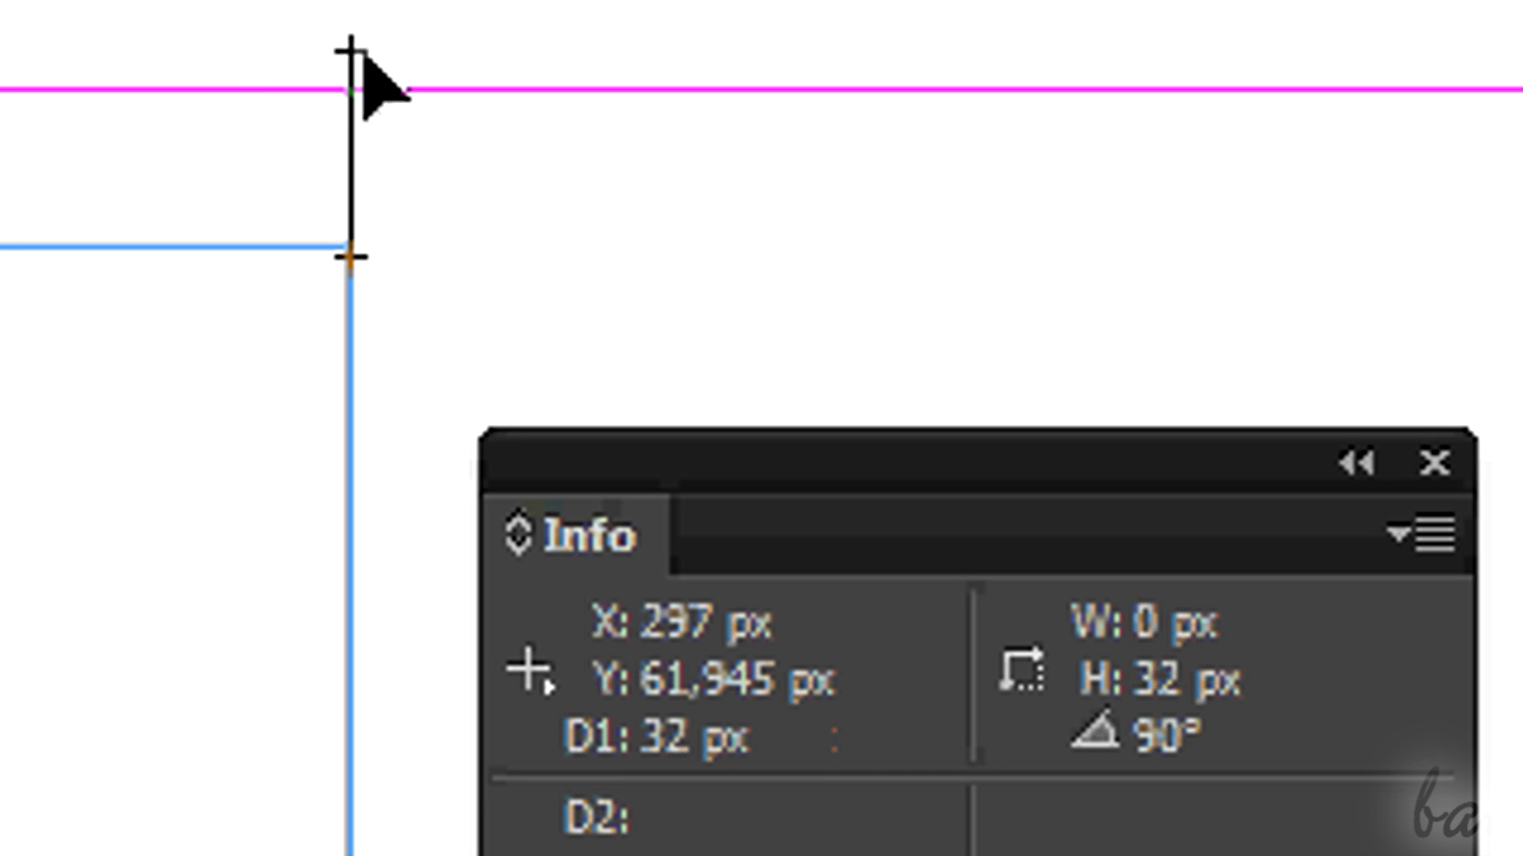
pyautogui.moveTo(363, 57); pyautogui.dragTo(516, 135)
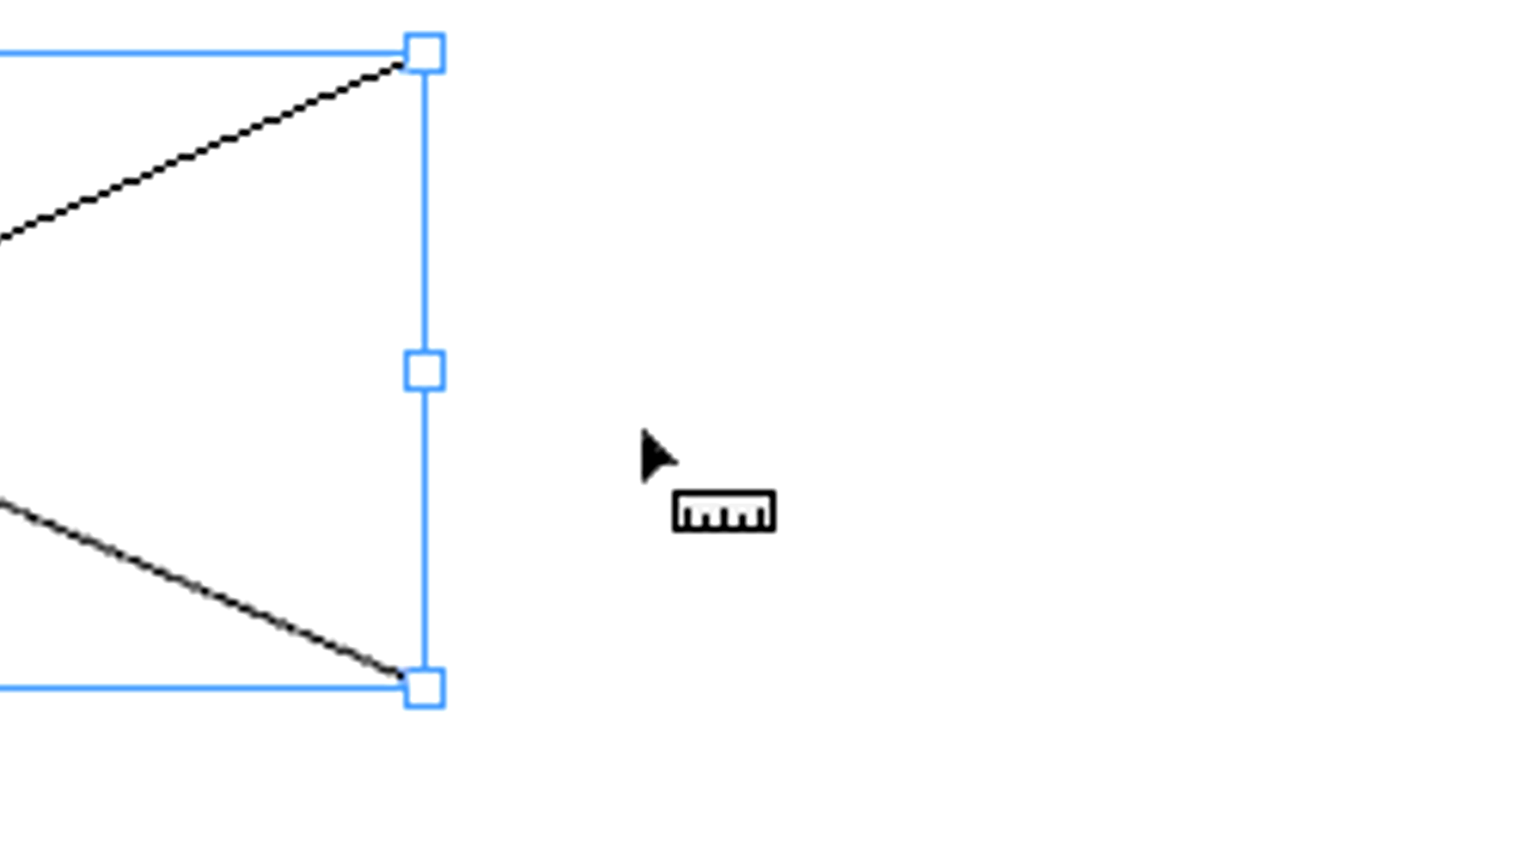
# - Measure across the lower frame: beside it, top-middle to right-middle, and from its centre to about 69 px
pyautogui.moveTo(552, 231); pyautogui.dragTo(698, 279)
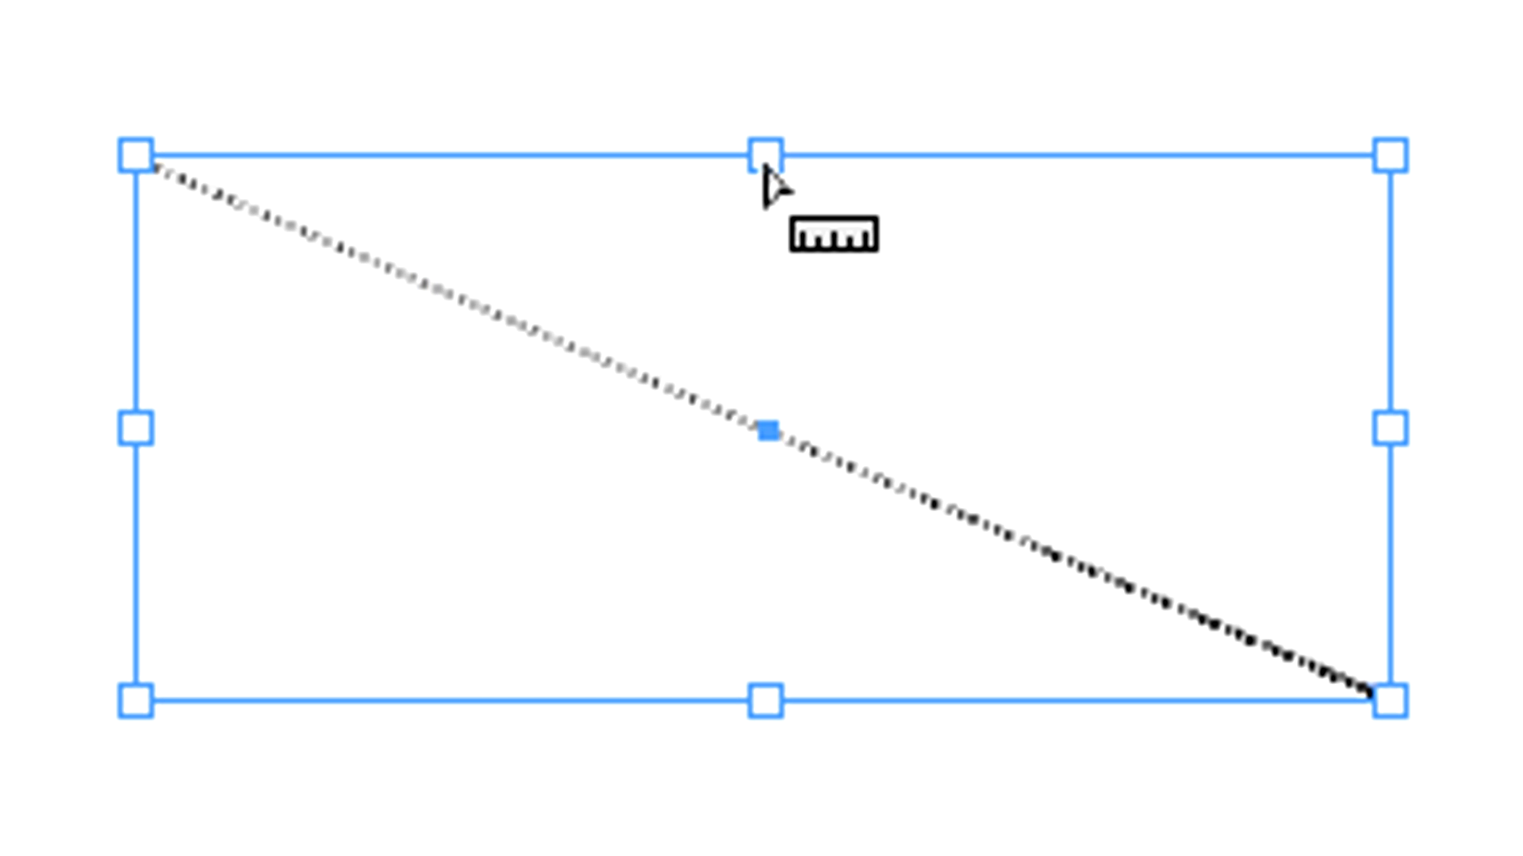
pyautogui.moveTo(765, 165); pyautogui.dragTo(1394, 434)
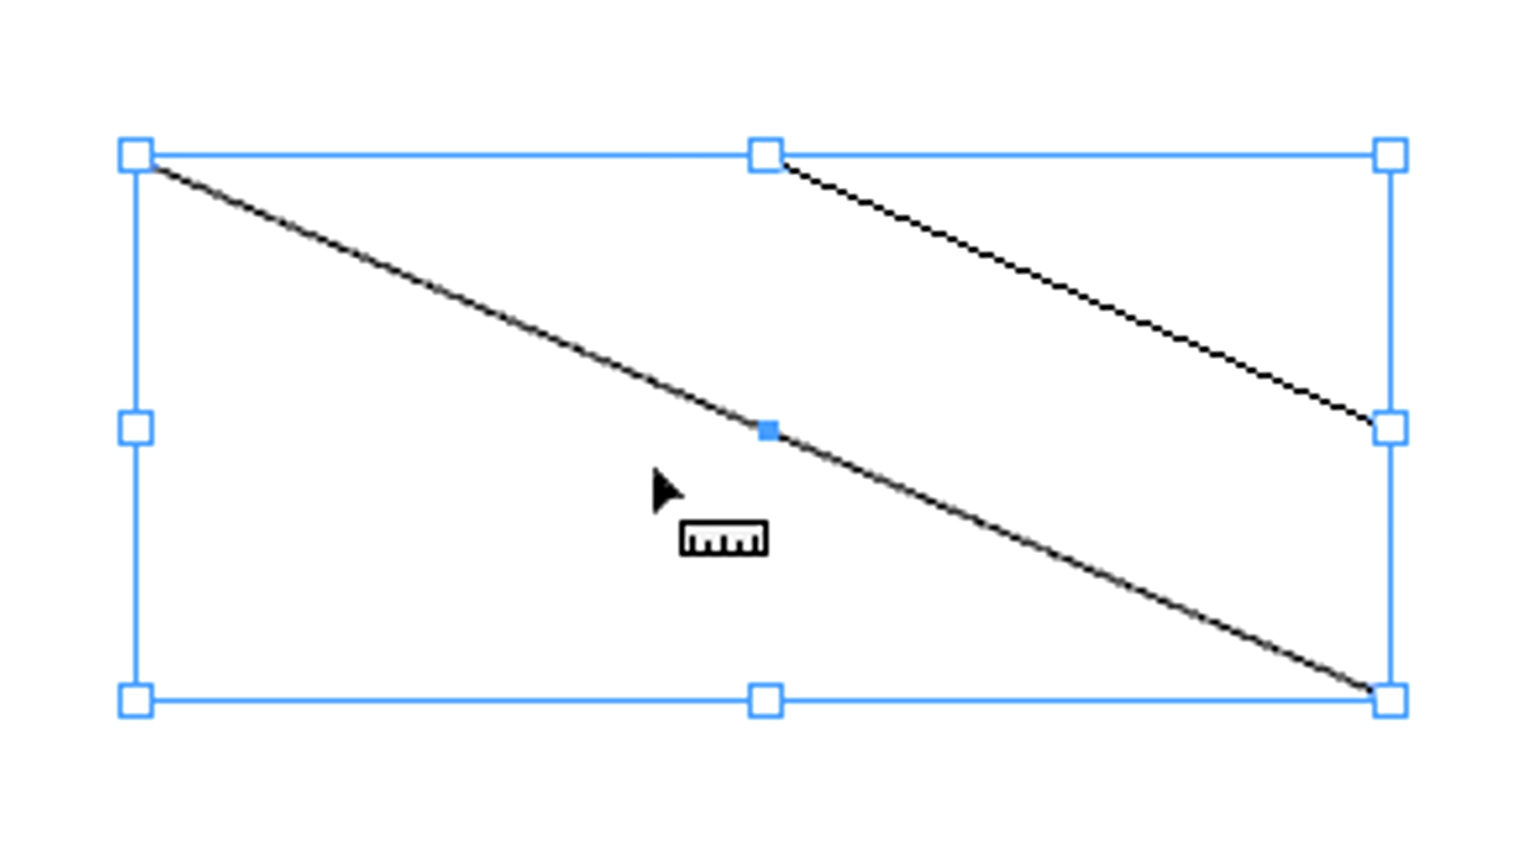
pyautogui.moveTo(765, 429); pyautogui.dragTo(1399, 708)
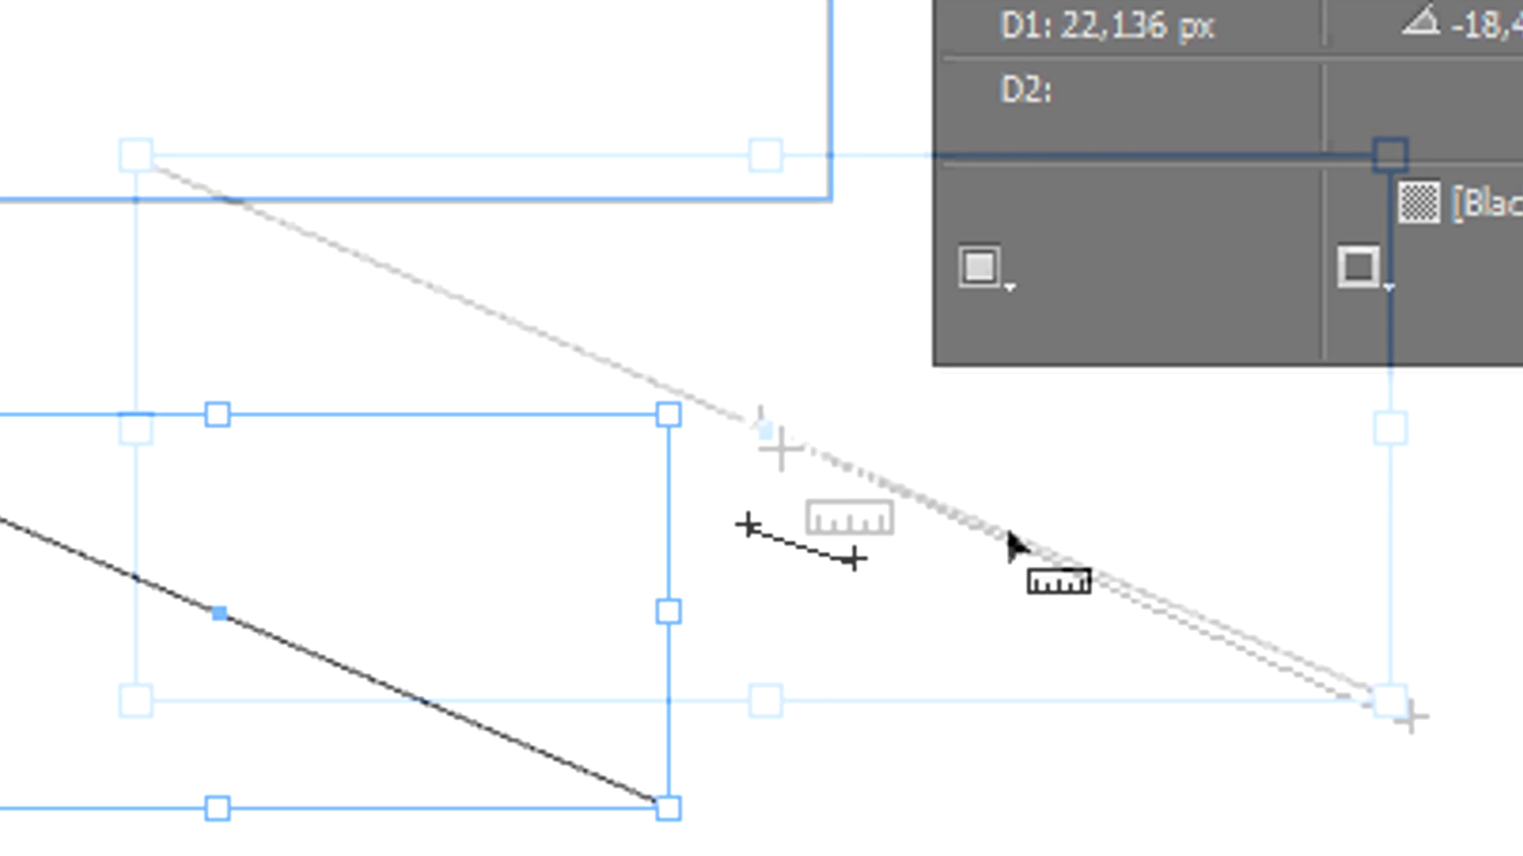
pyautogui.moveTo(851, 565); pyautogui.dragTo(1100, 560)
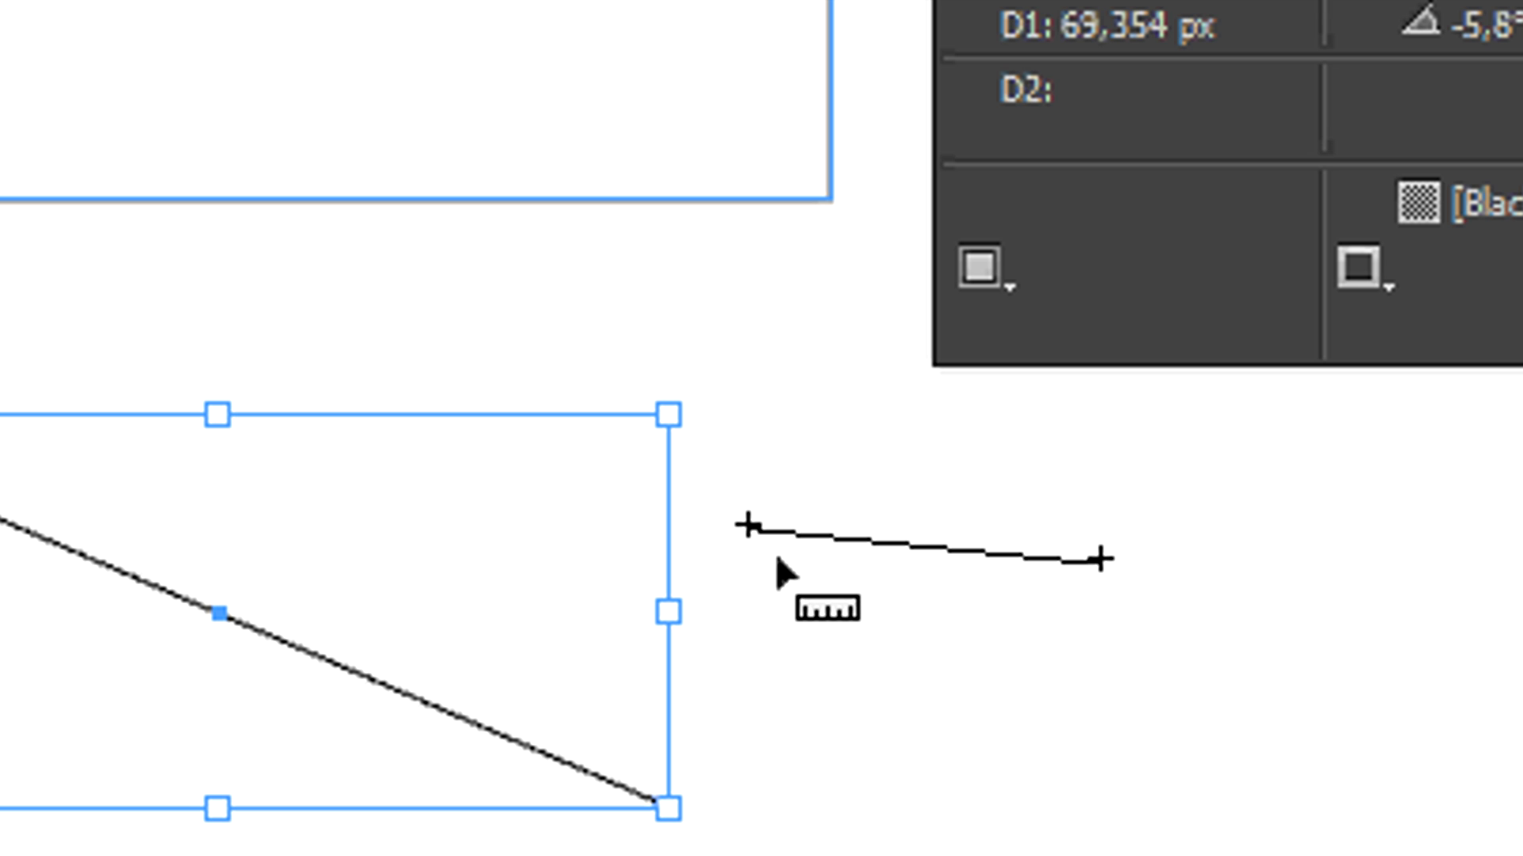
pyautogui.moveTo(755, 547); pyautogui.dragTo(734, 714)
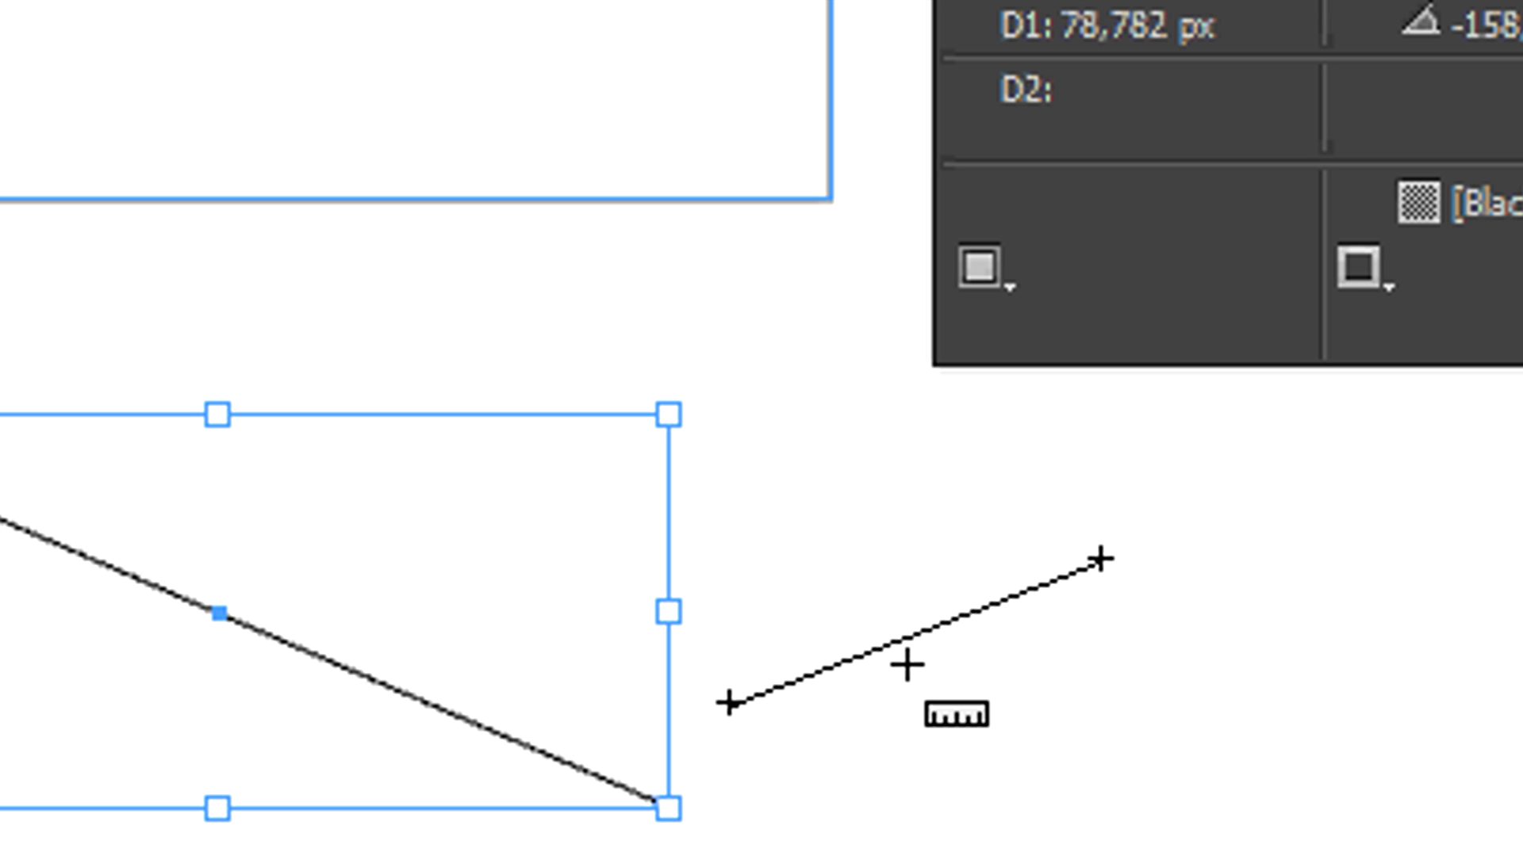
pyautogui.moveTo(906, 648); pyautogui.dragTo(634, 135)
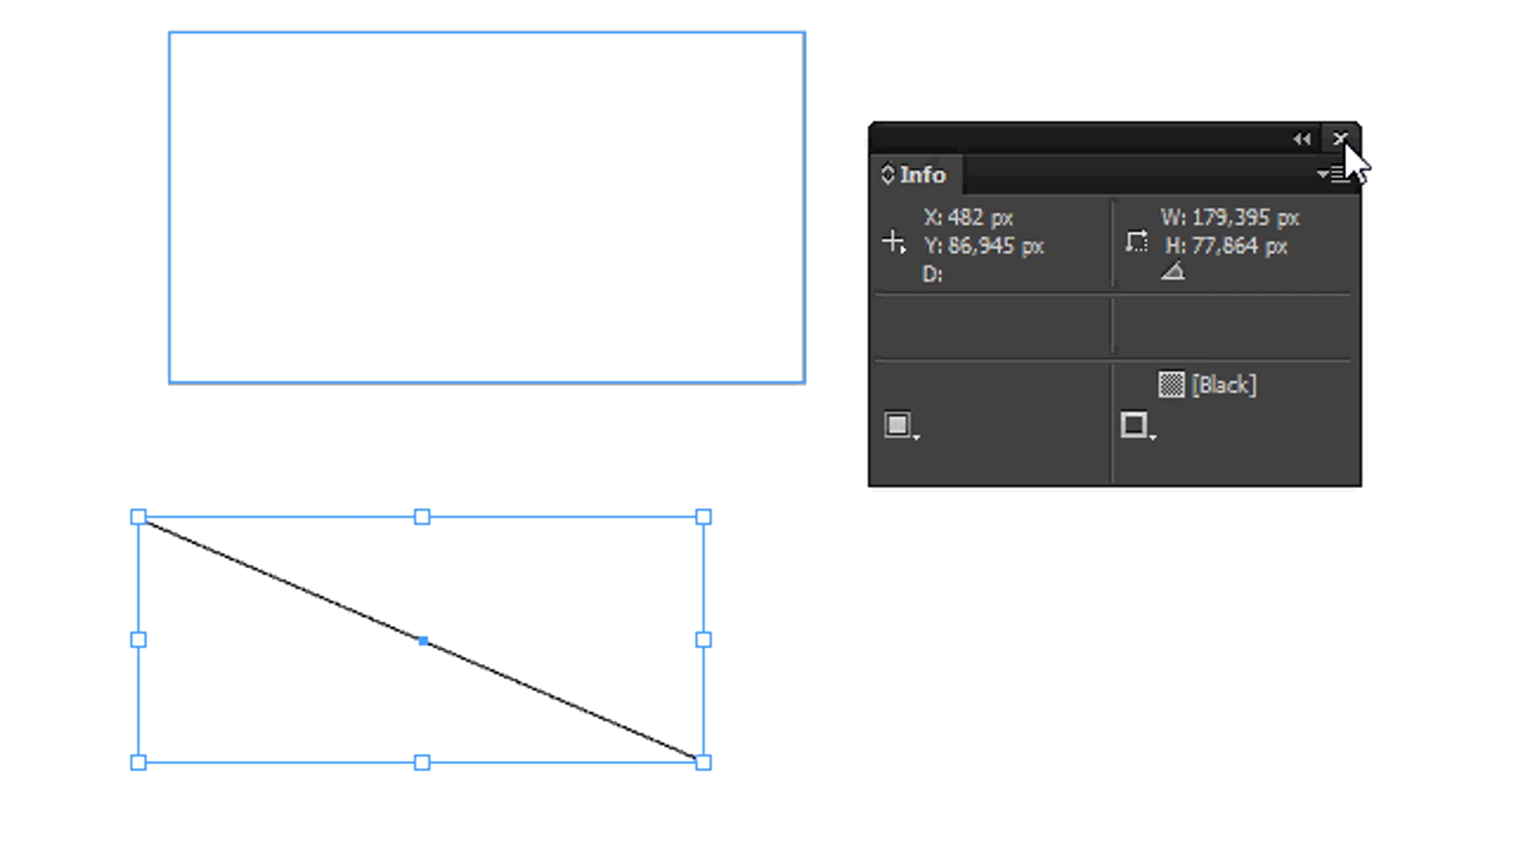
# - Save the document to the Desktop as Untitled.indd using Save As
pyautogui.click(1340, 140)
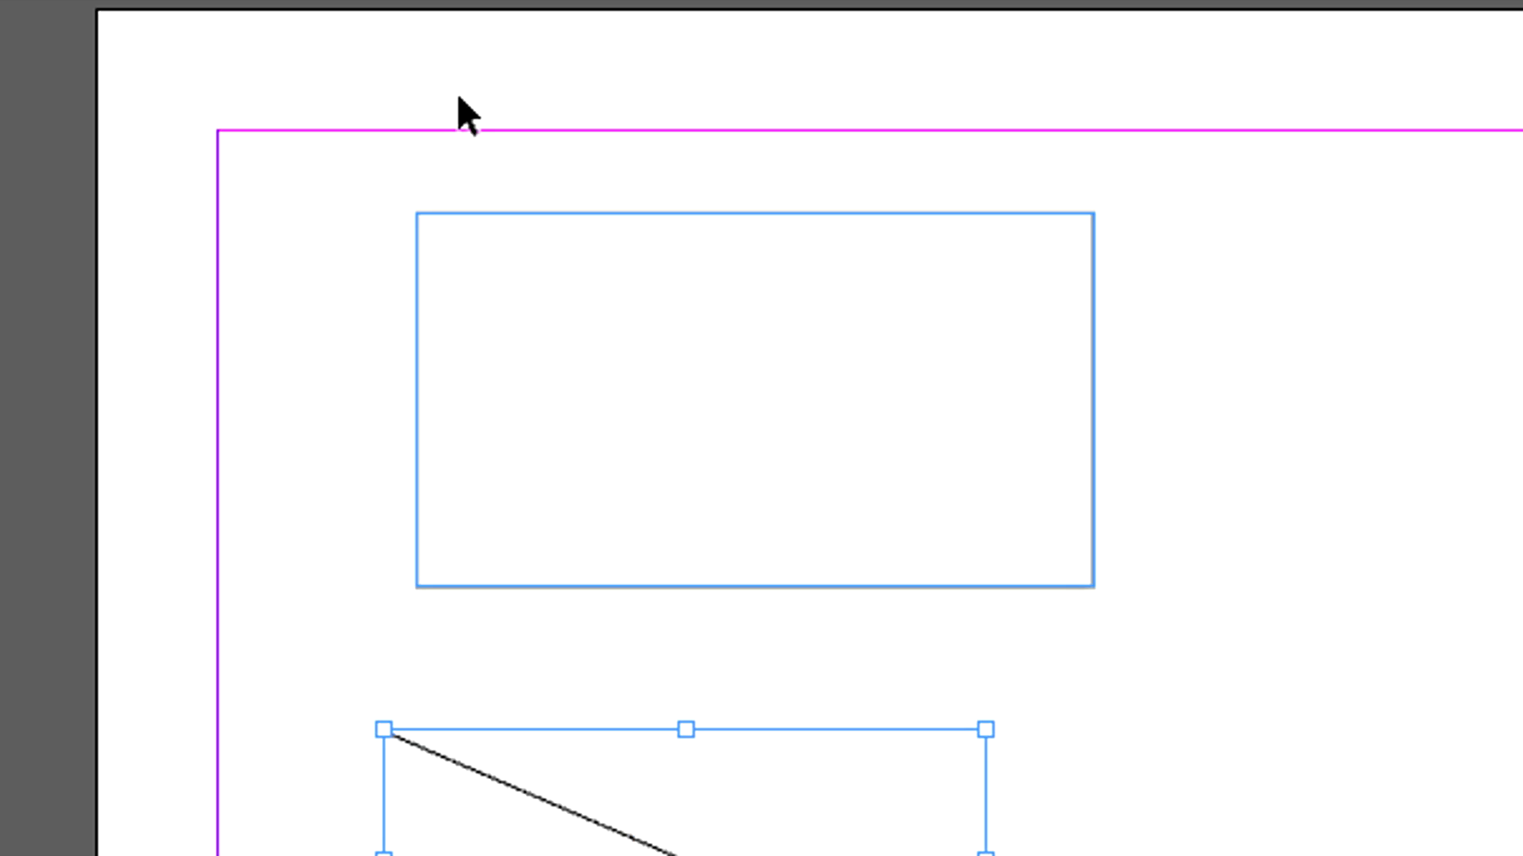
pyautogui.click(161, 49)
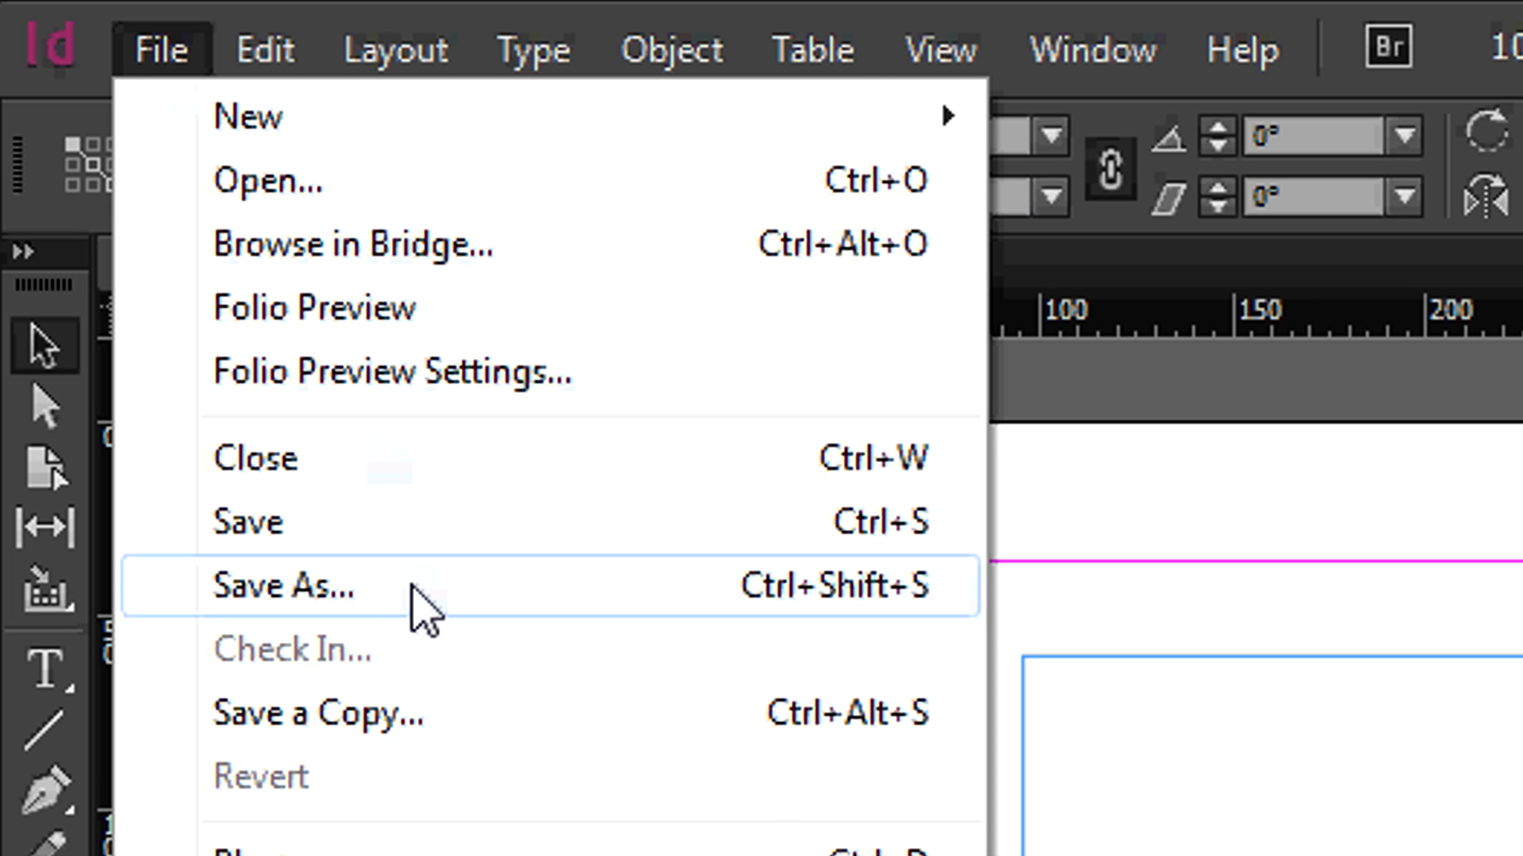
pyautogui.click(425, 611)
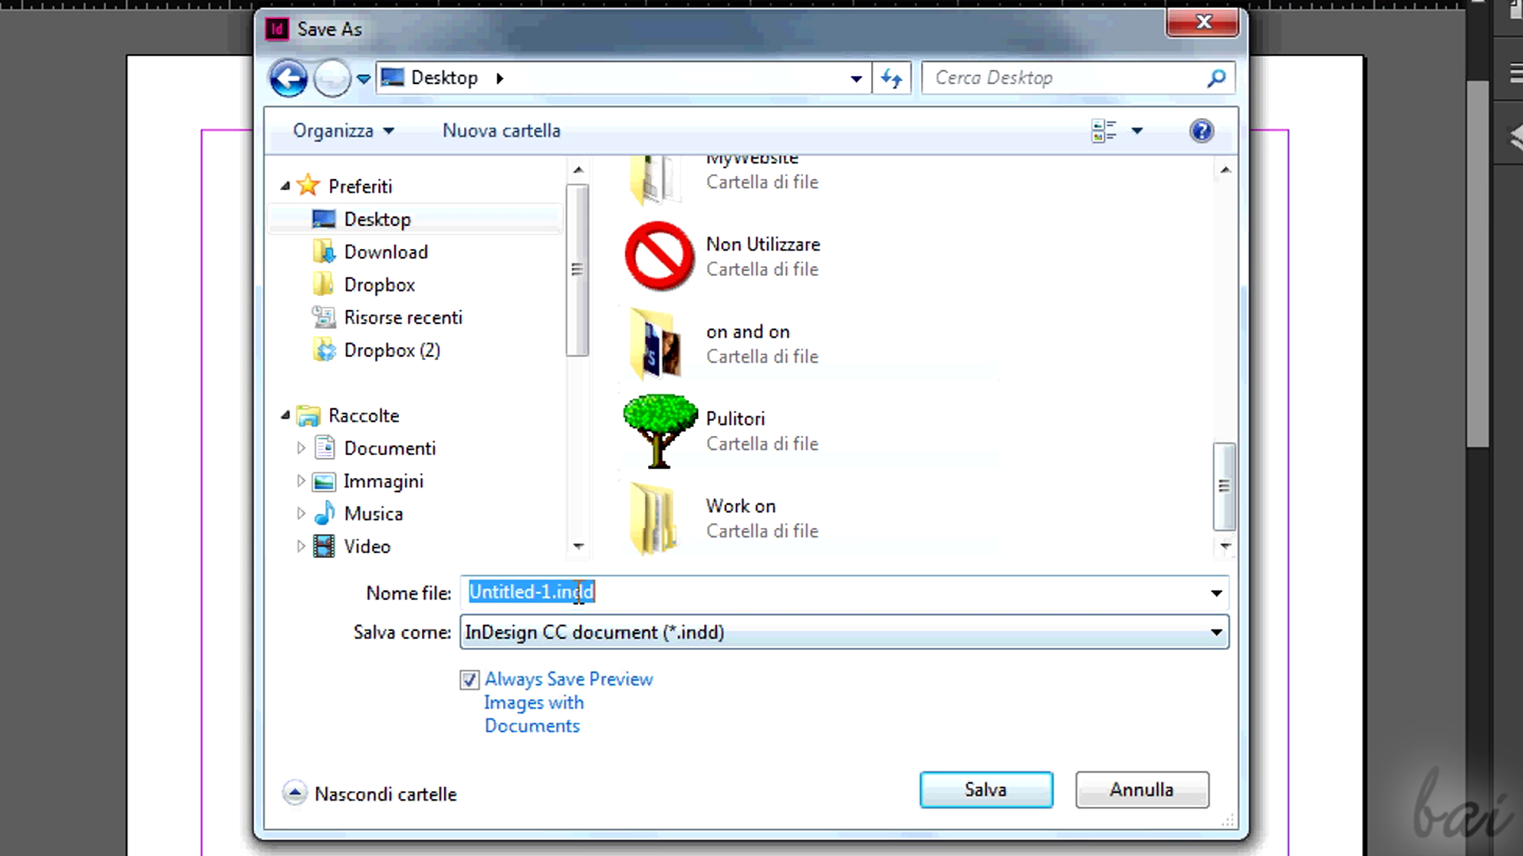
pyautogui.click(555, 593)
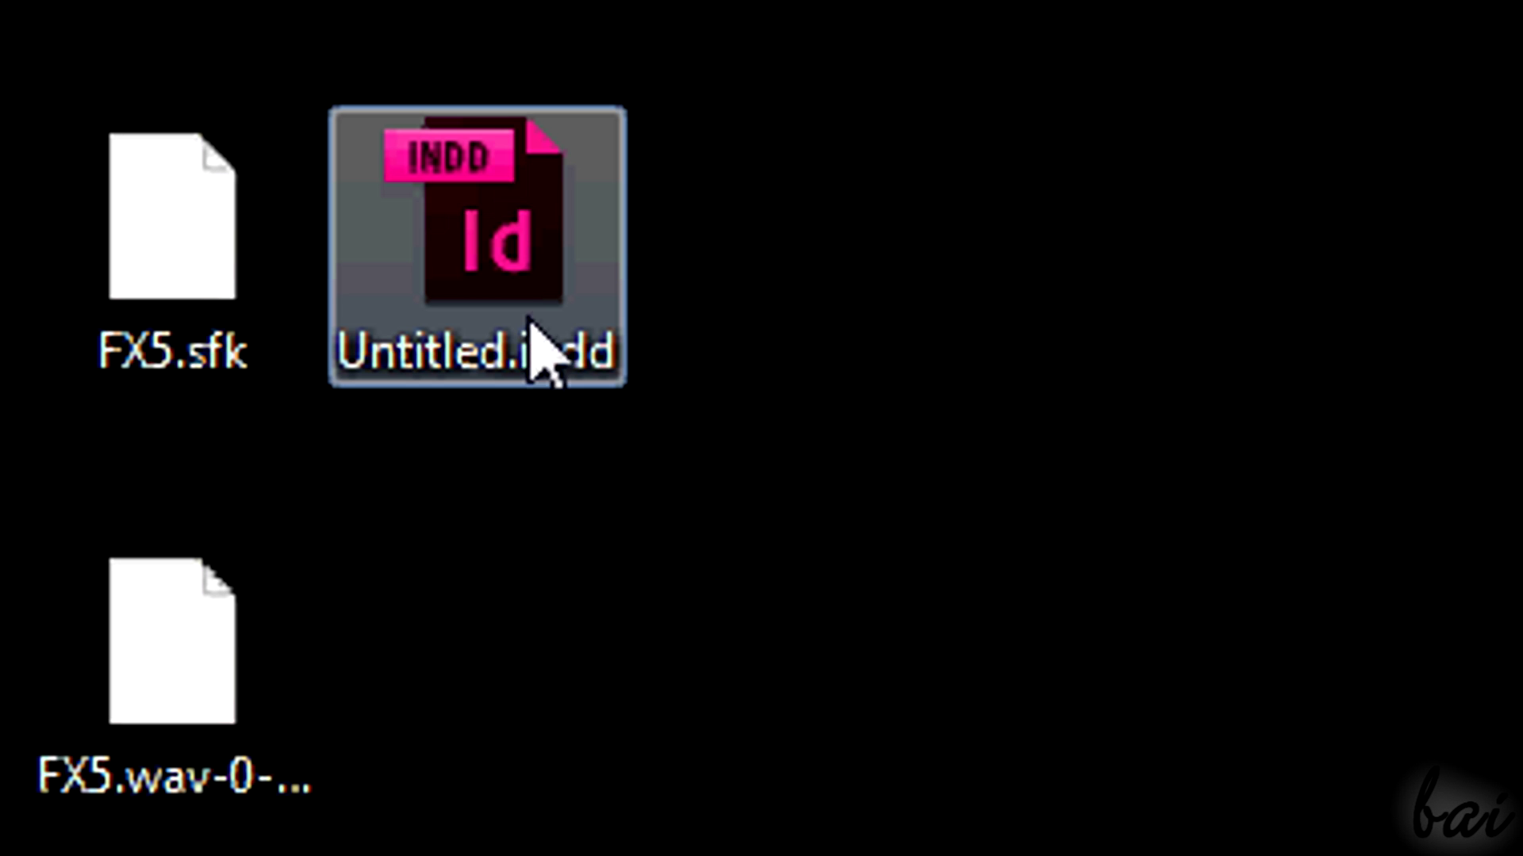
pyautogui.moveTo(513, 289)
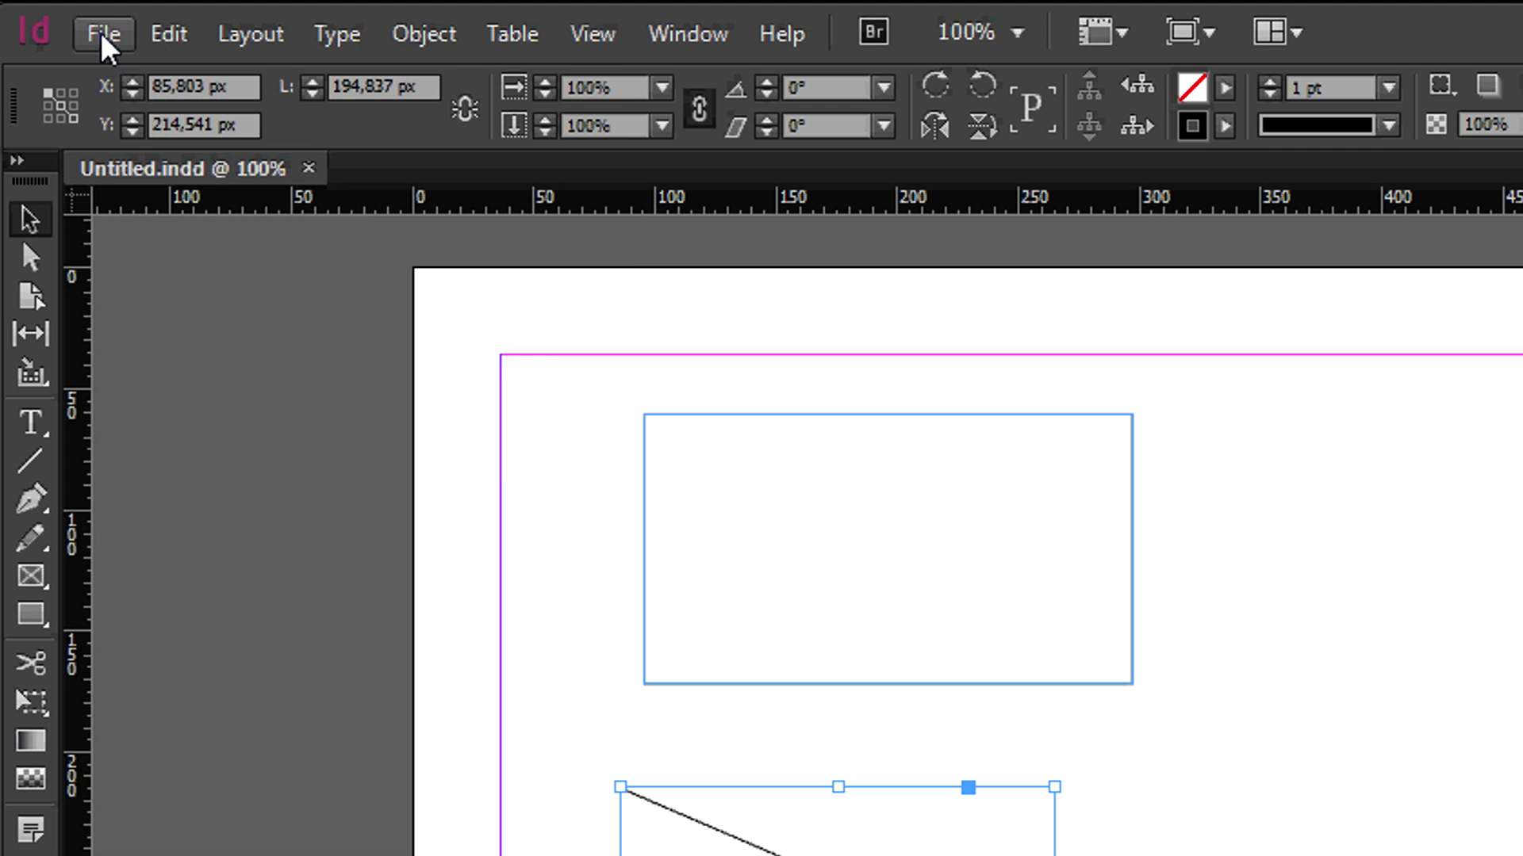
# - Start a File > Export of the layout to the Desktop as Untitled.pdf and show the file-type choices
pyautogui.click(103, 32)
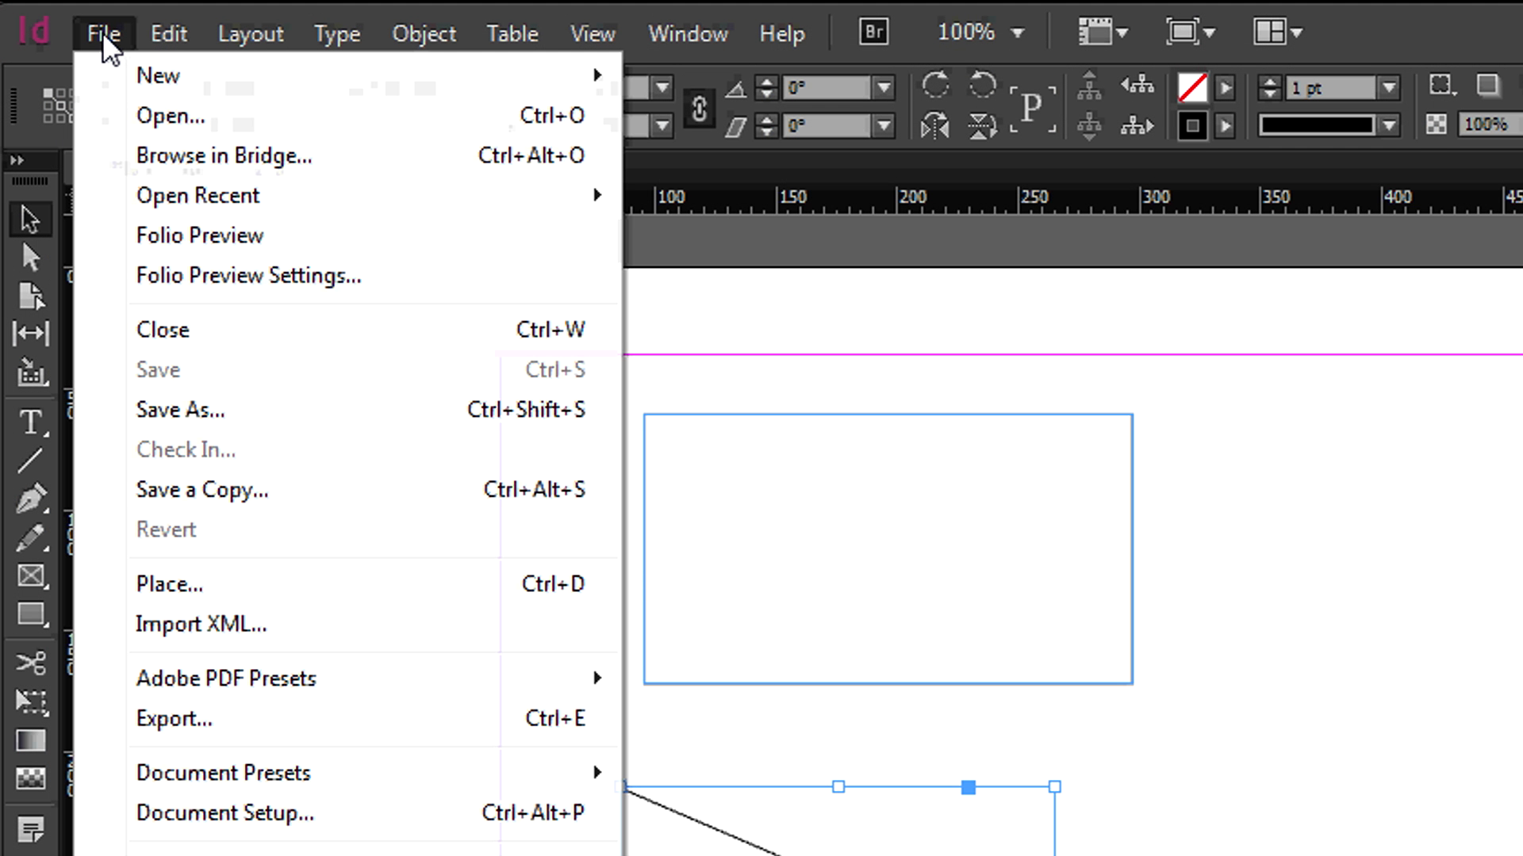
pyautogui.moveTo(310, 691)
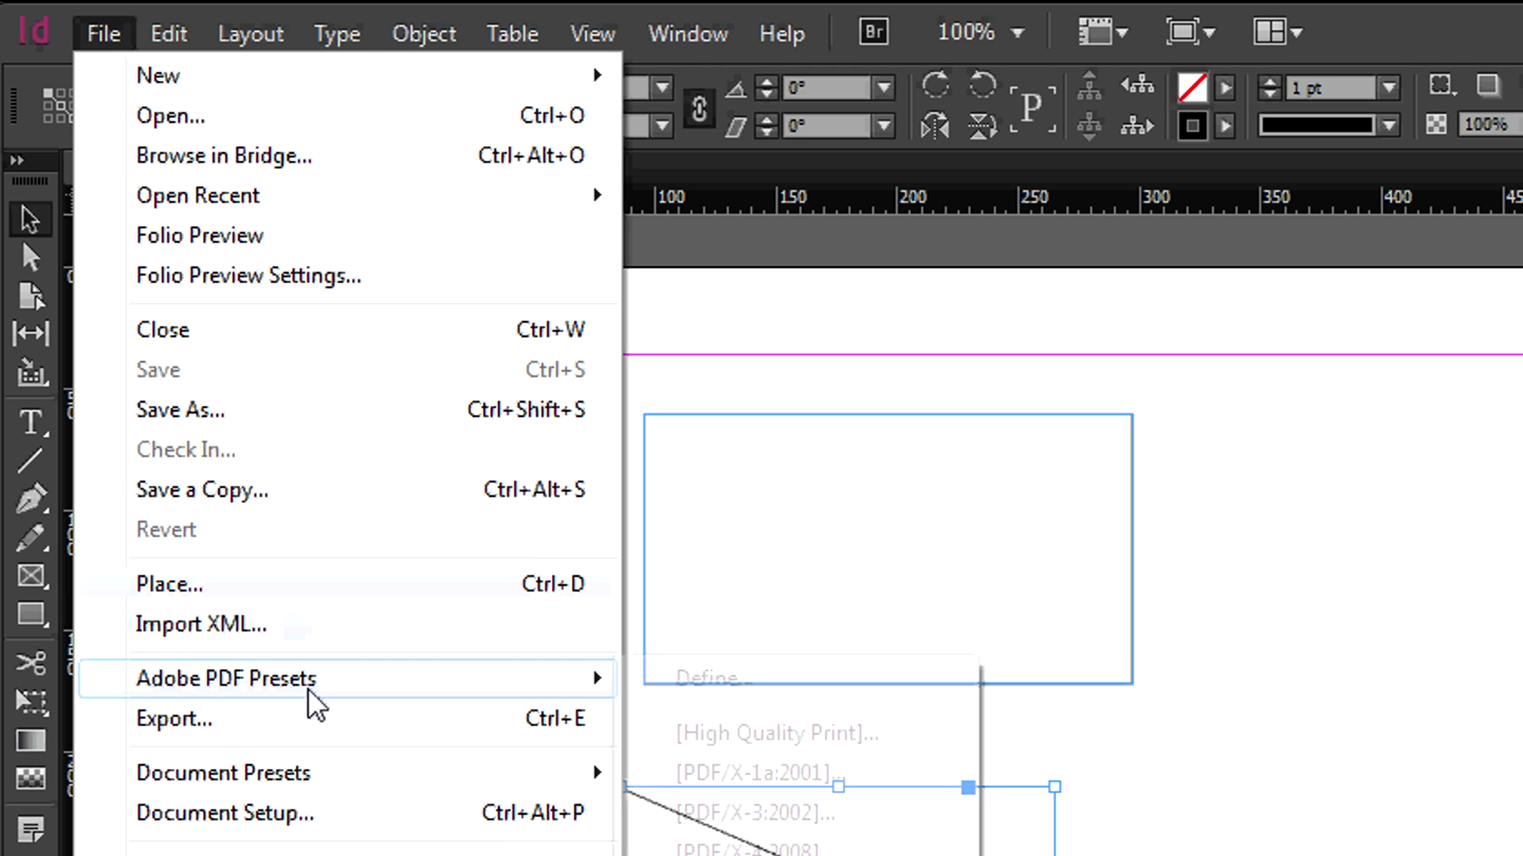
pyautogui.click(323, 731)
pyautogui.click(726, 581)
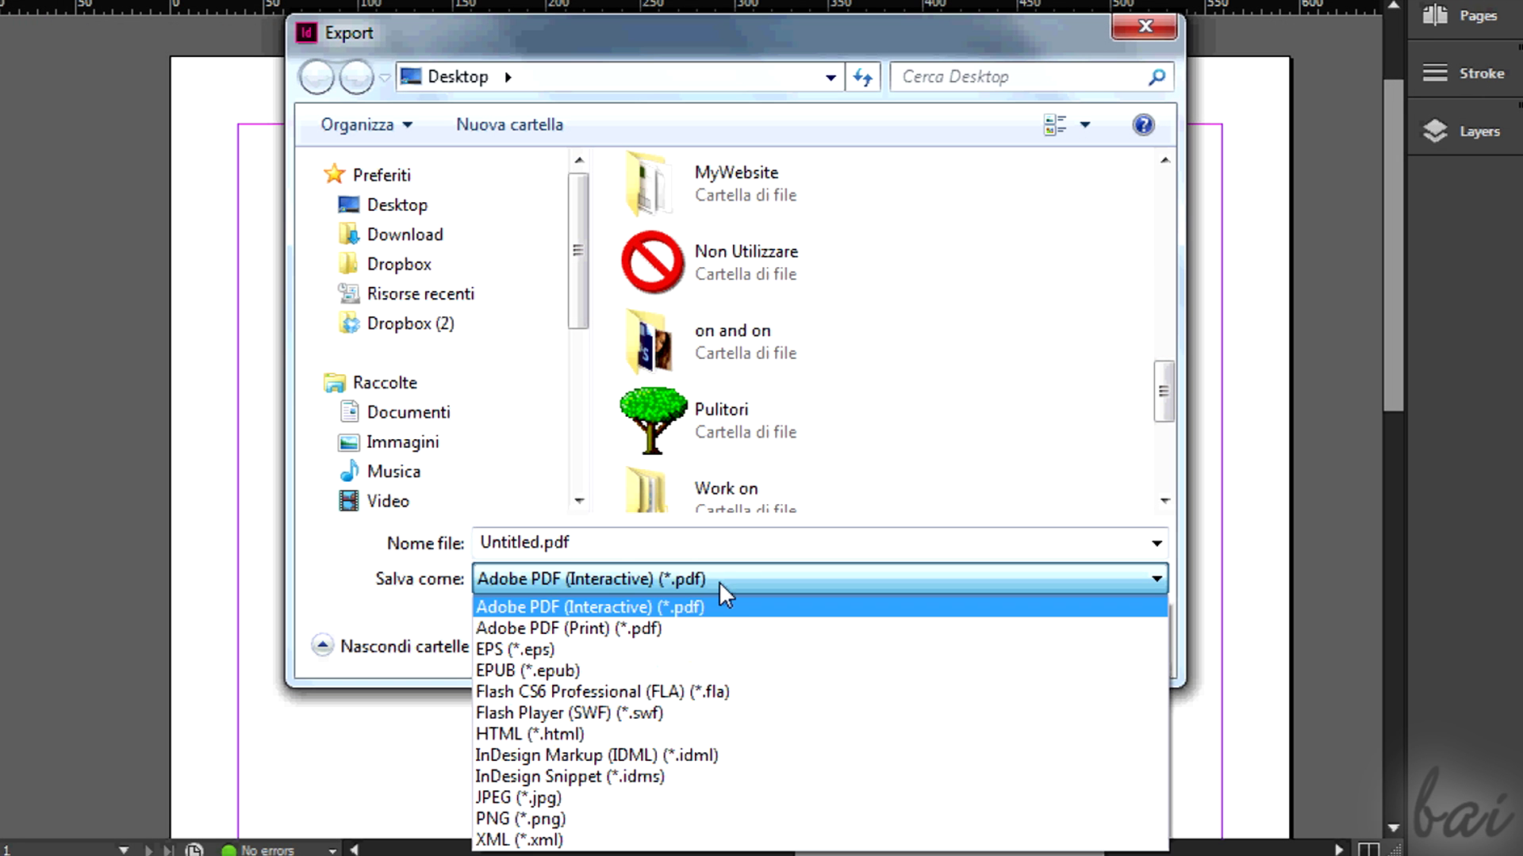